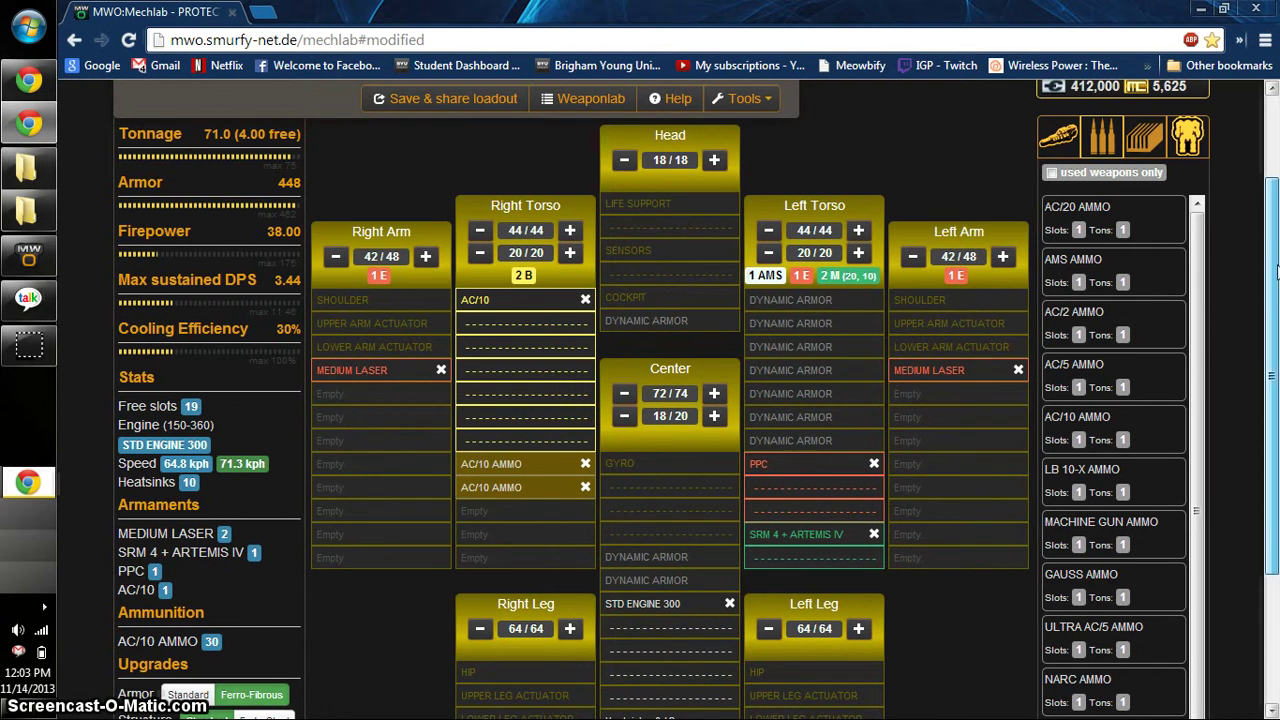
Step: Remove the STD ENGINE 300 from the Protector's center torso
{"action": "scroll", "coordinate": [1263, 228], "scroll_direction": "up", "scroll_amount": 1}
{"action": "scroll", "coordinate": [1250, 236], "scroll_direction": "down", "scroll_amount": 1}
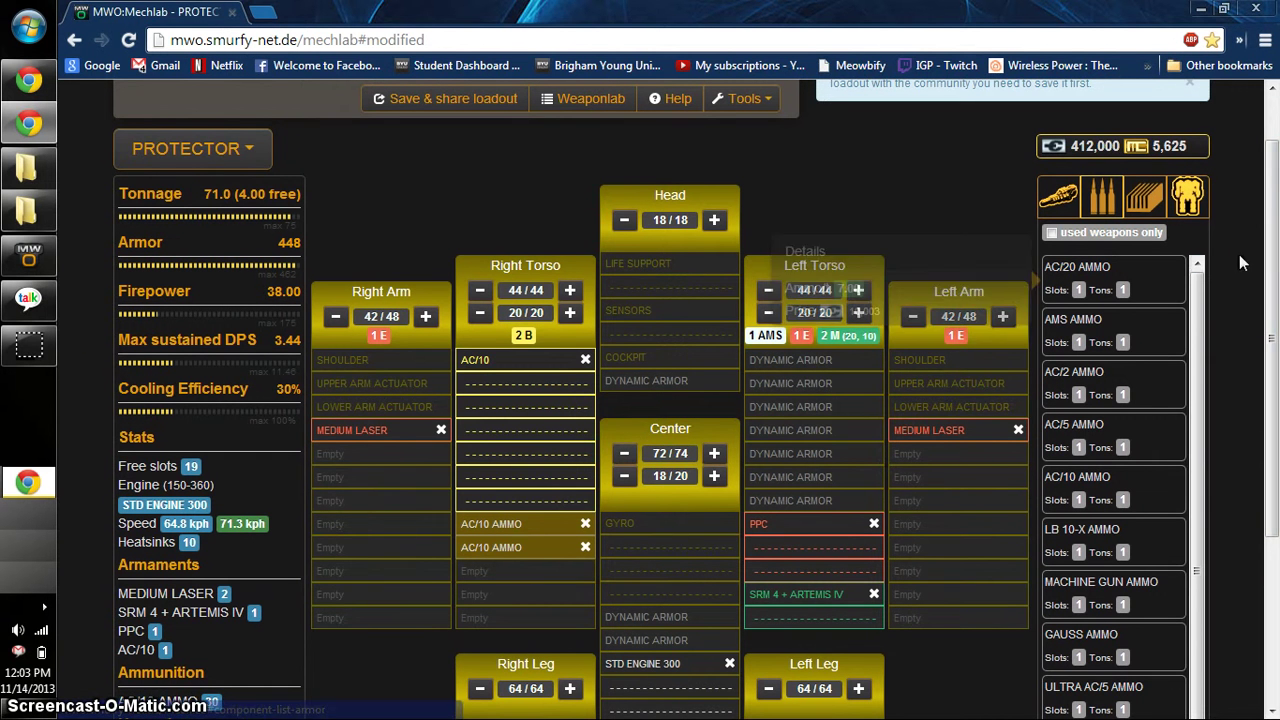
{"action": "scroll", "coordinate": [1270, 200], "scroll_direction": "down", "scroll_amount": 3}
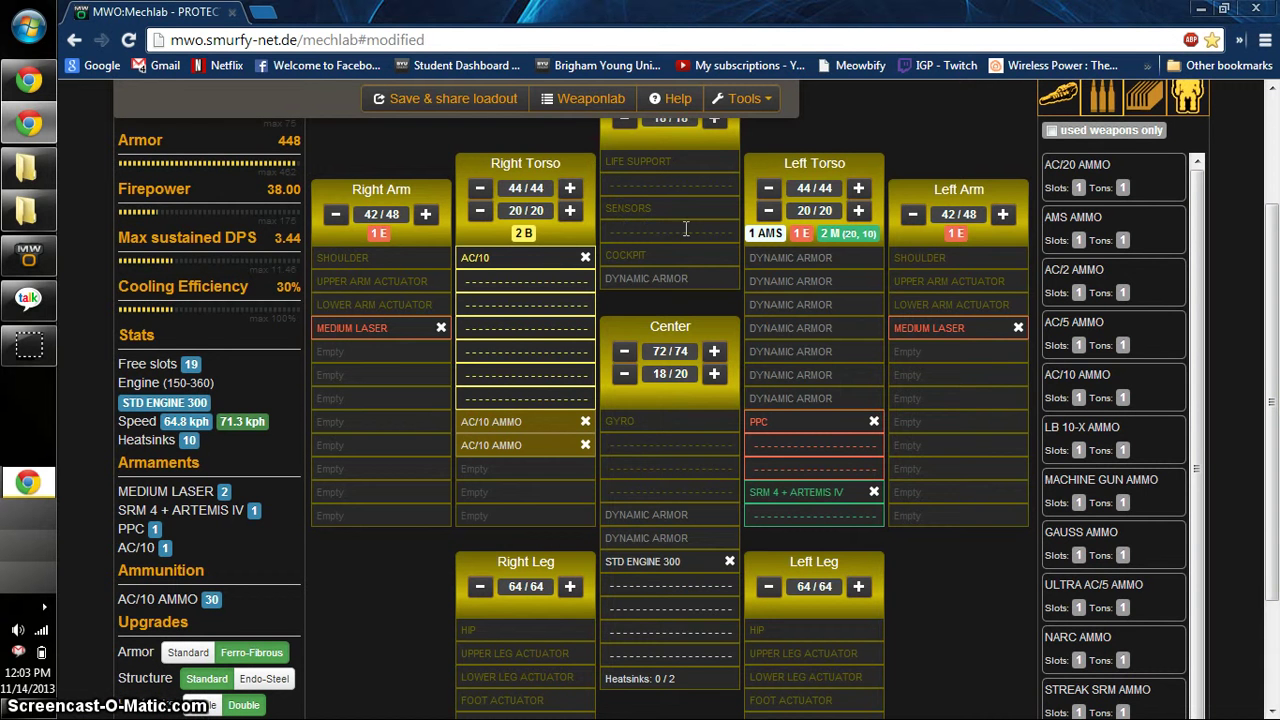
{"action": "left_click_drag", "start_coordinate": [1274, 345], "coordinate": [1272, 365]}
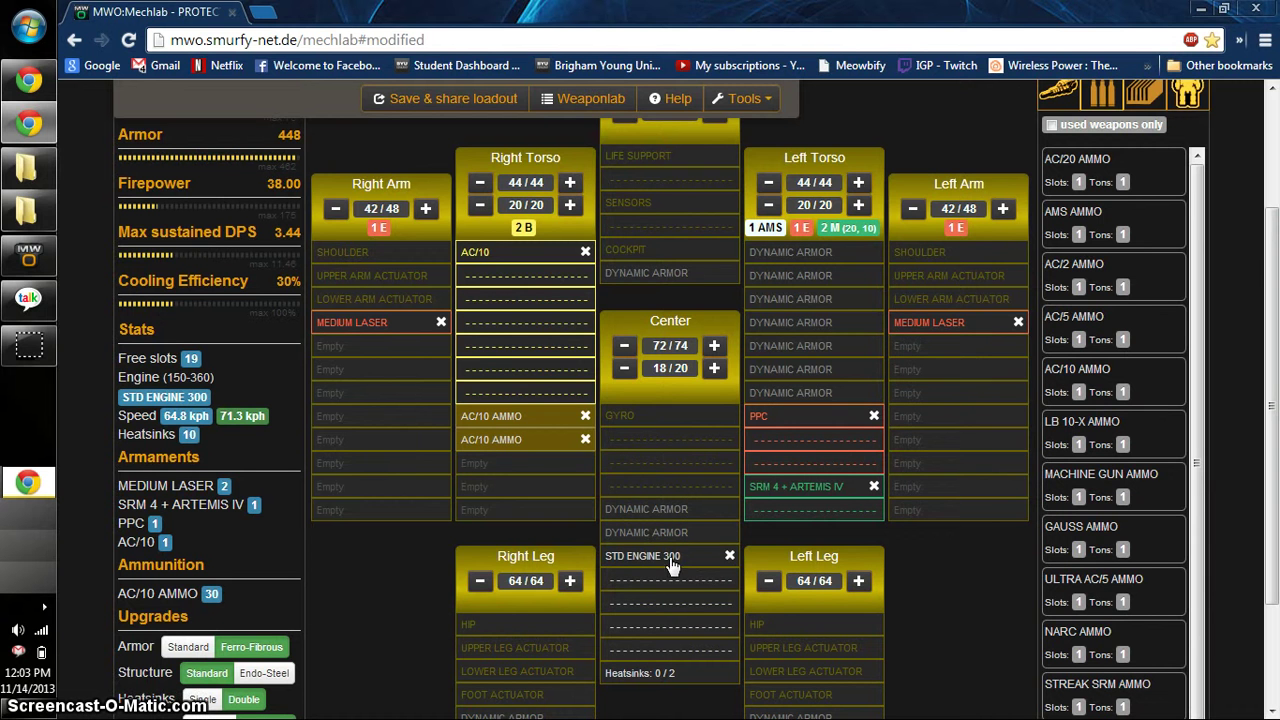
{"action": "left_click_drag", "start_coordinate": [700, 556], "coordinate": [675, 565]}
{"action": "left_click_drag", "start_coordinate": [729, 484], "coordinate": [636, 587]}
{"action": "left_click", "coordinate": [729, 557]}
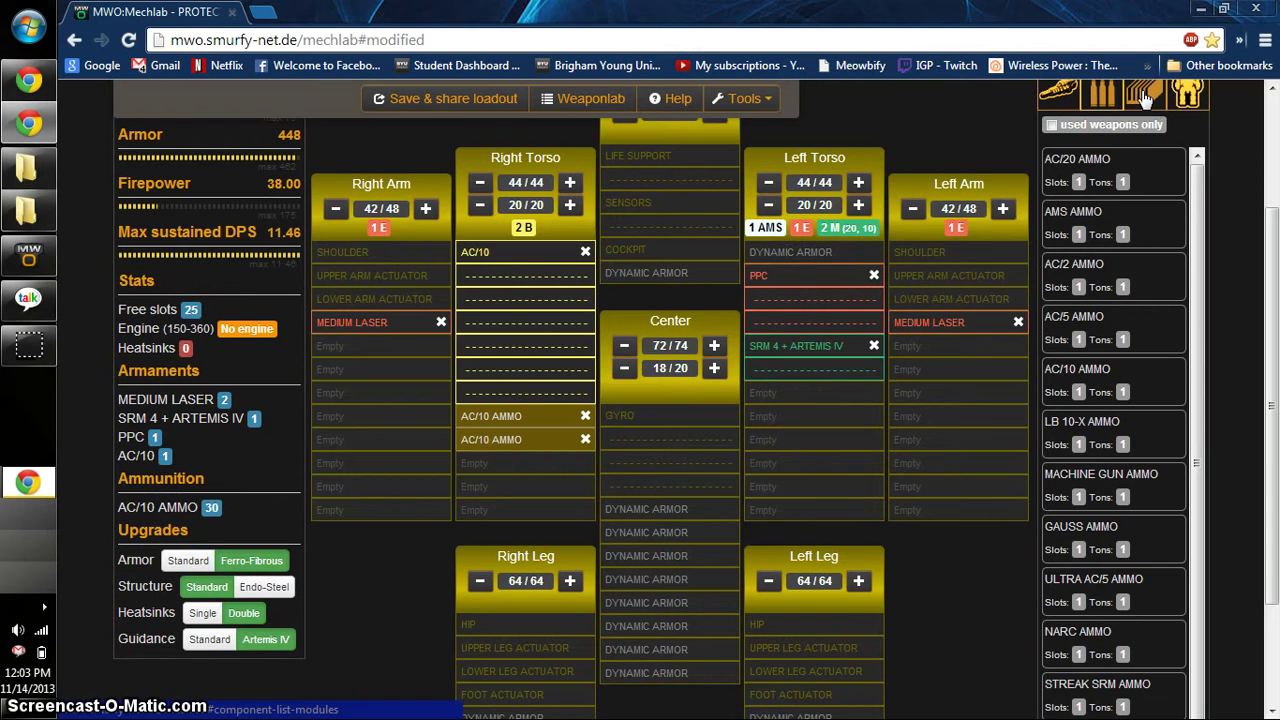
Step: Show modules in the component list, check Weaponlab, then load the Protector's stock loadout
{"action": "scroll", "coordinate": [1200, 220], "scroll_direction": "up", "scroll_amount": 1}
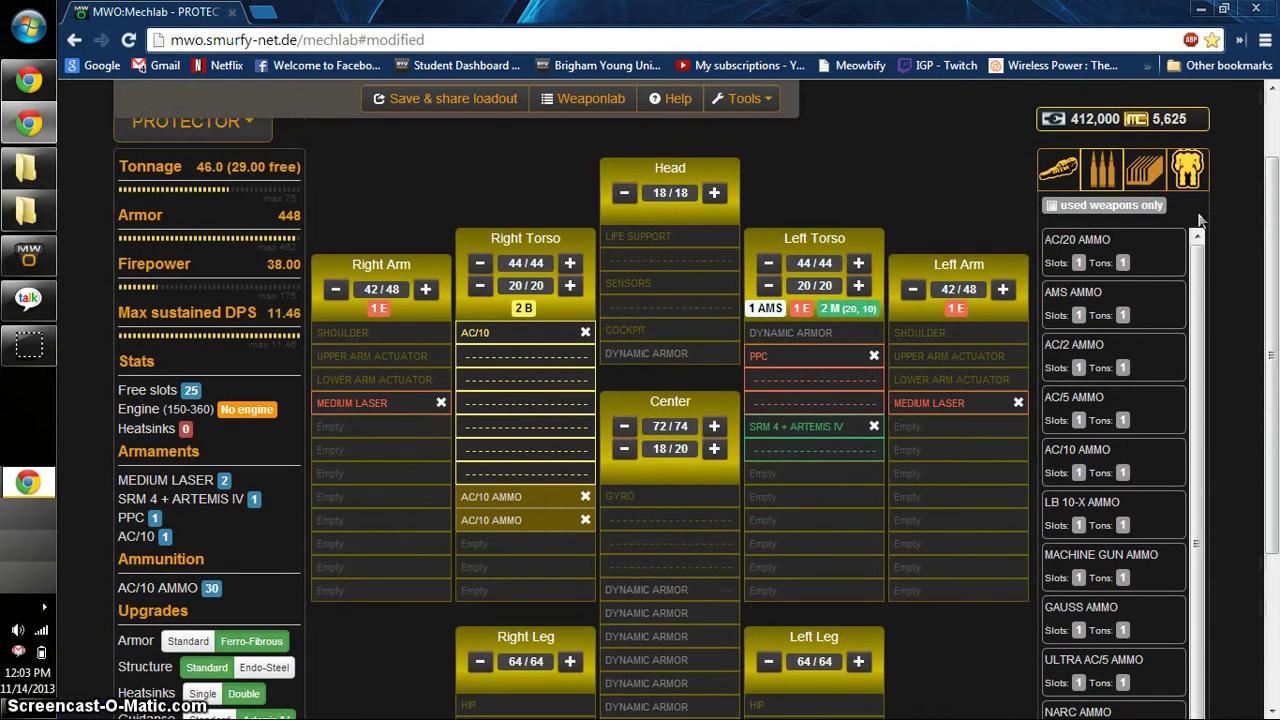
{"action": "left_click", "coordinate": [1145, 172]}
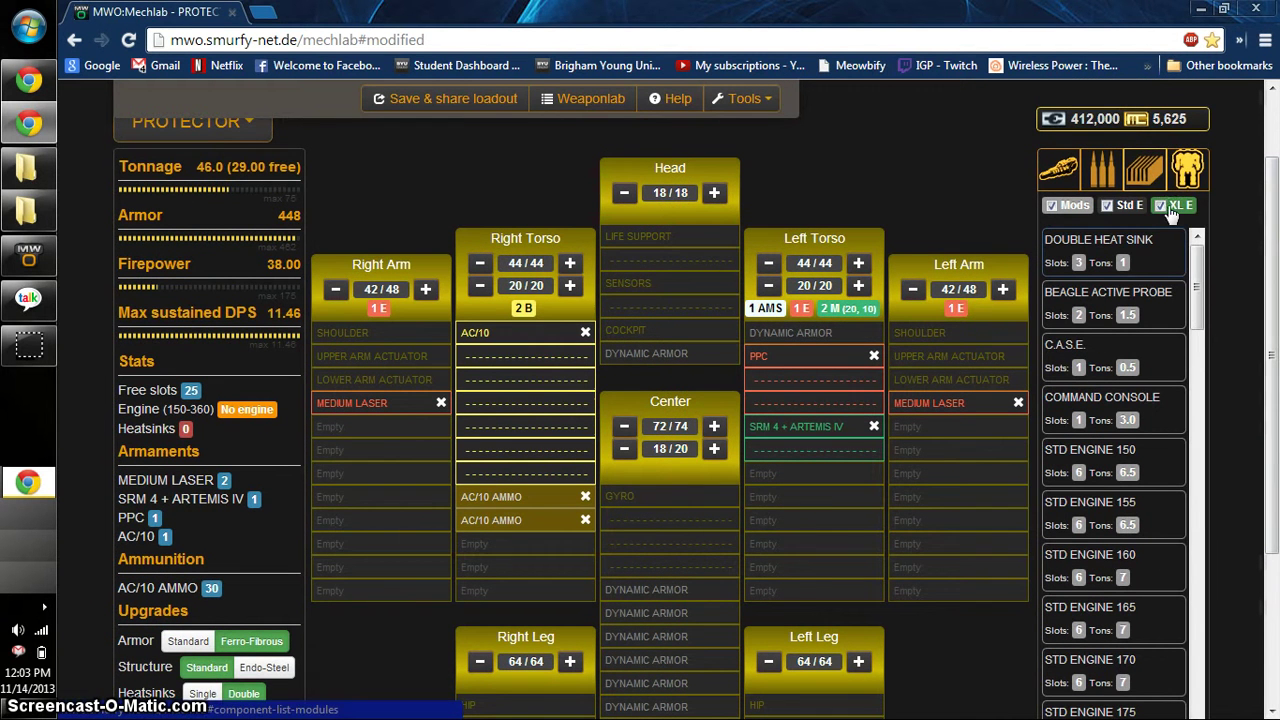
{"action": "left_click", "coordinate": [588, 98]}
{"action": "left_click", "coordinate": [1092, 197]}
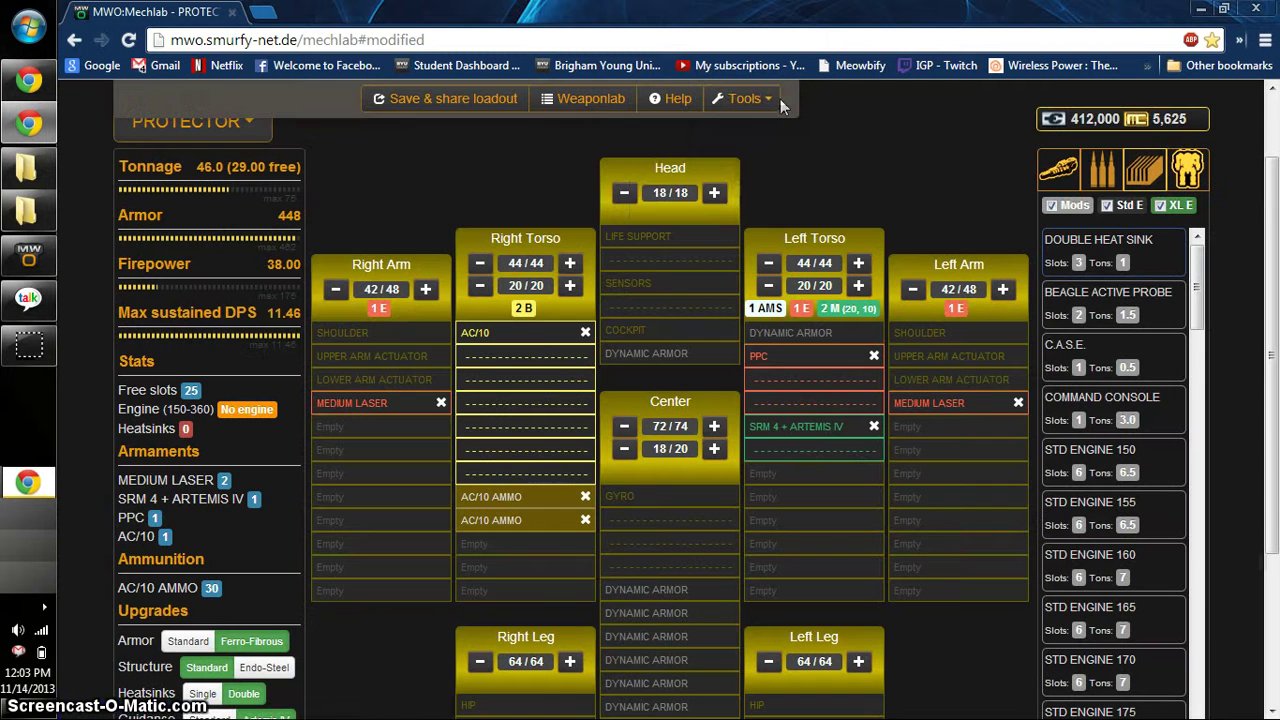
{"action": "left_click", "coordinate": [770, 98]}
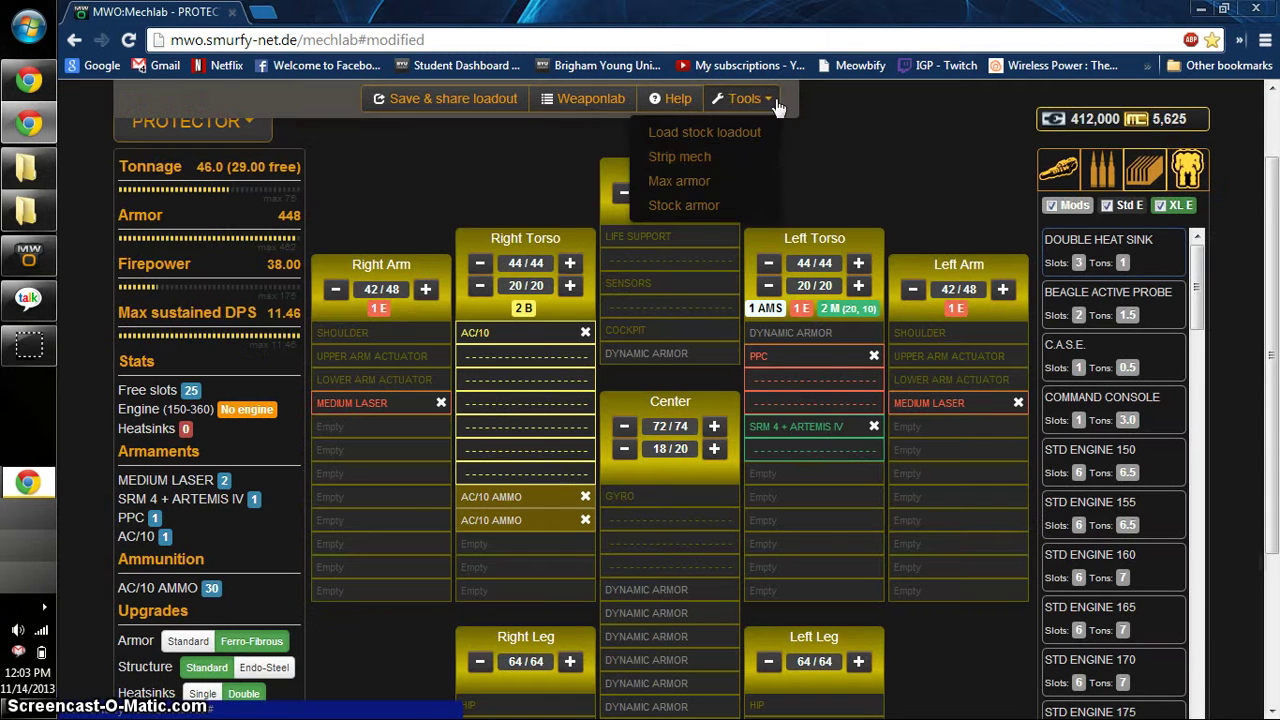
{"action": "left_click", "coordinate": [697, 134]}
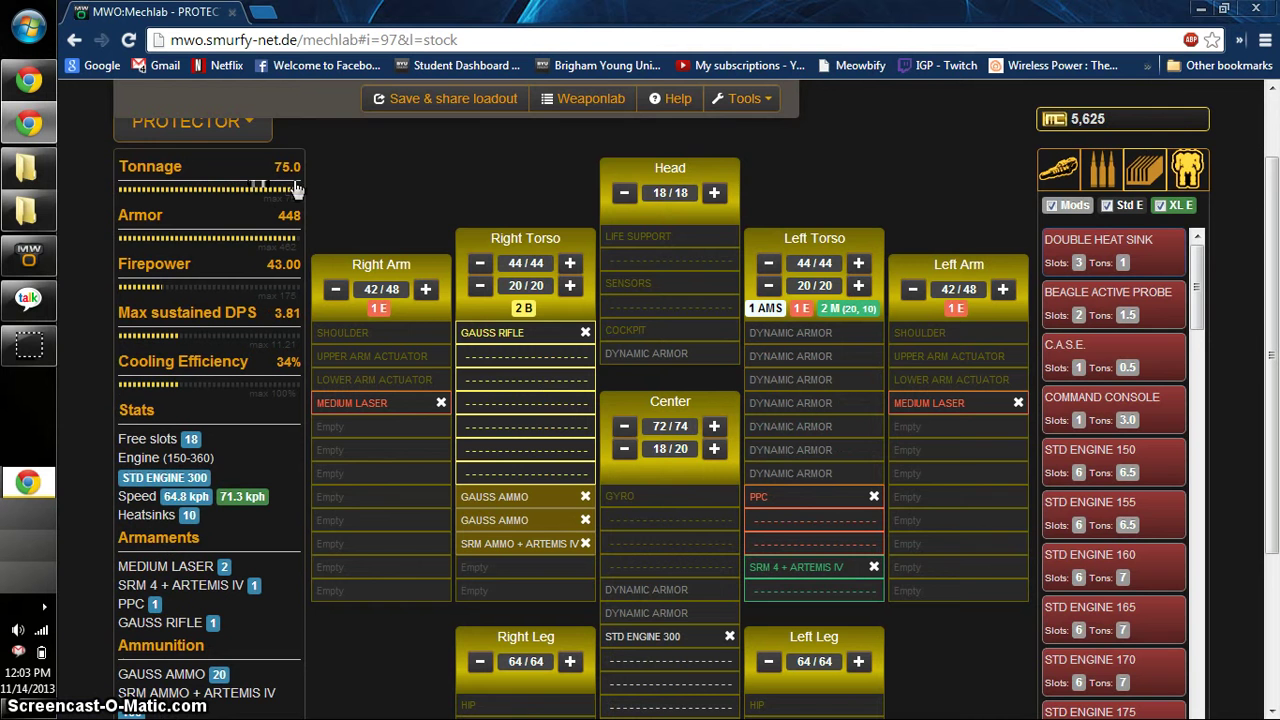
Step: Remove the STD ENGINE 300 and hide standard engines and modules from the component list
{"action": "scroll", "coordinate": [720, 455], "scroll_direction": "down", "scroll_amount": 2}
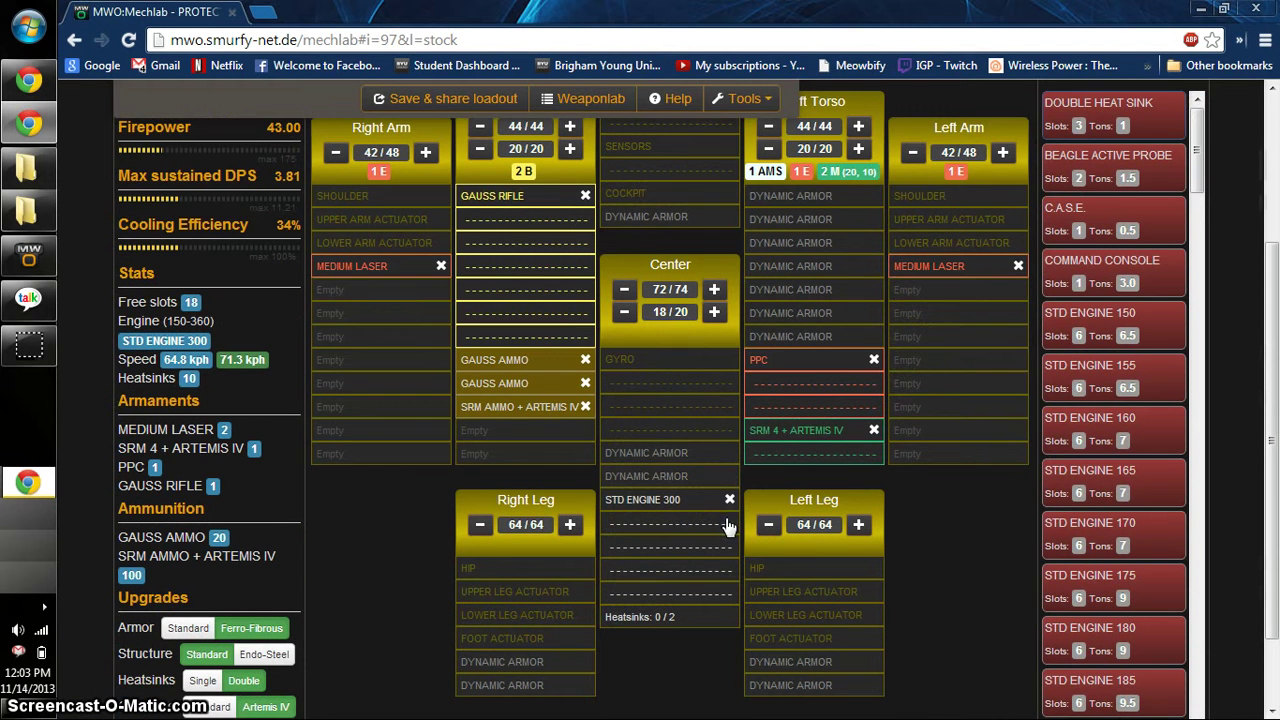
{"action": "left_click", "coordinate": [730, 501]}
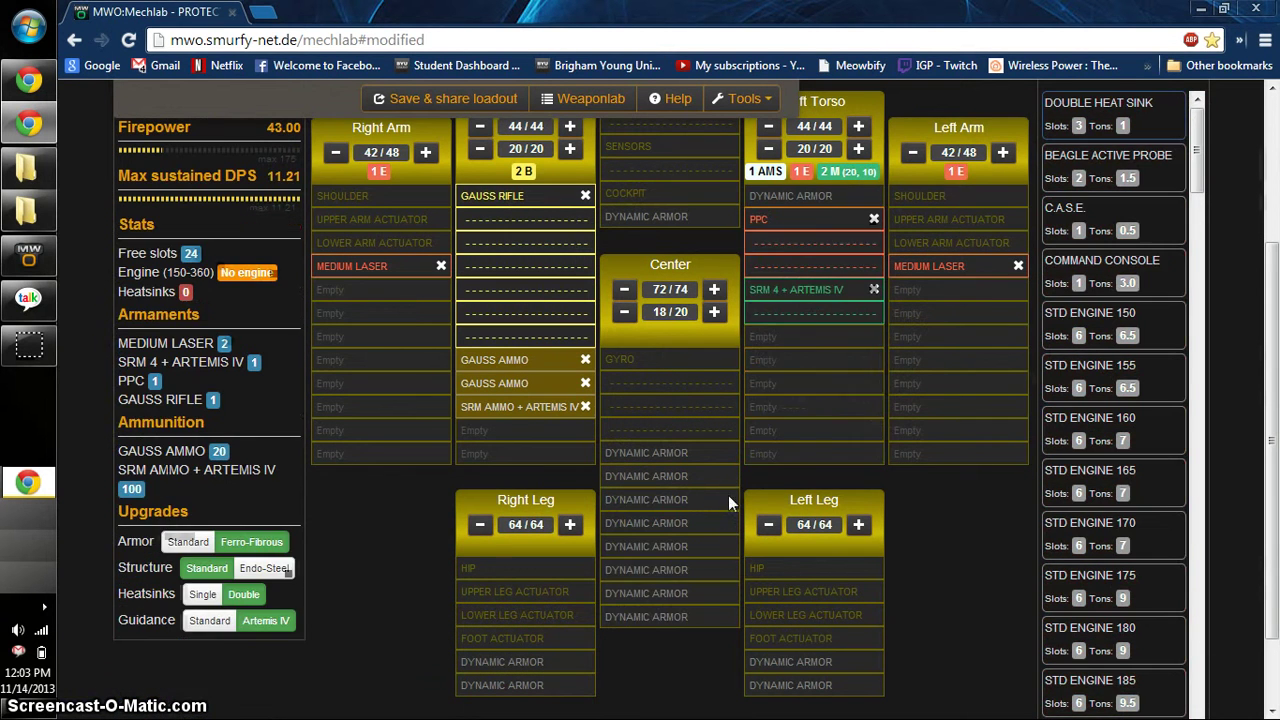
{"action": "scroll", "coordinate": [940, 310], "scroll_direction": "up", "scroll_amount": 2}
{"action": "left_click", "coordinate": [1107, 159]}
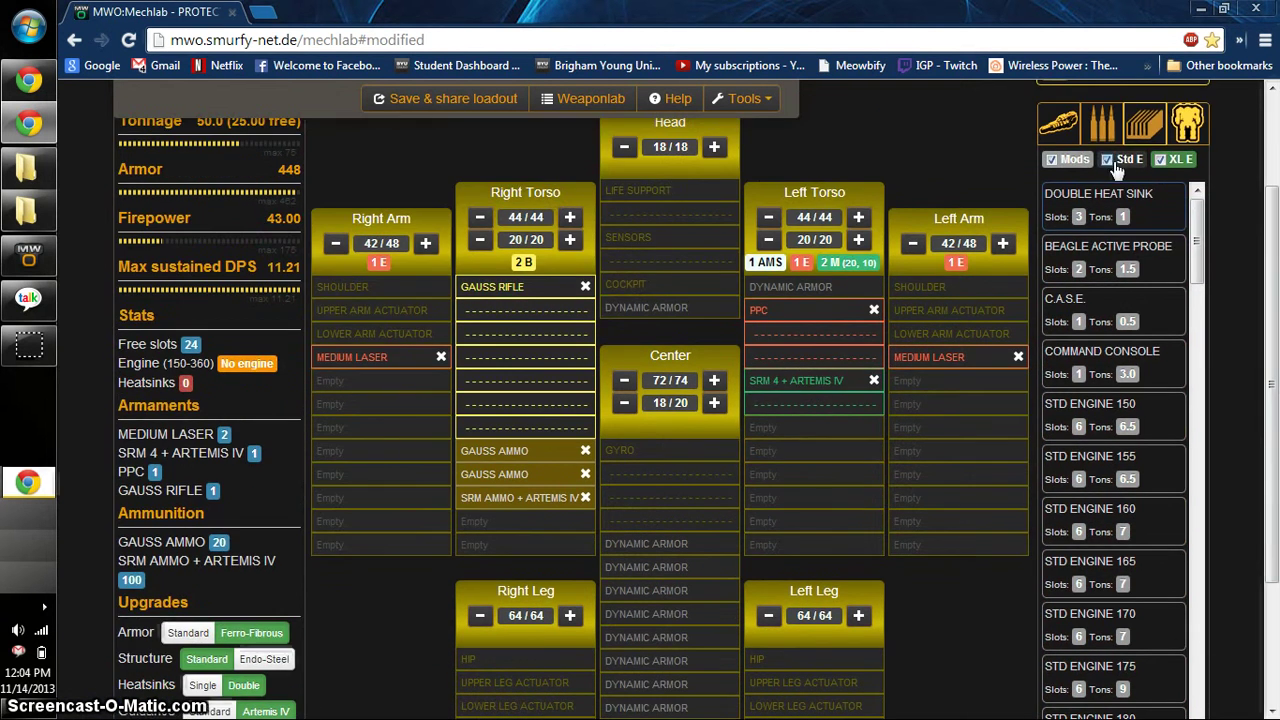
{"action": "left_click", "coordinate": [1052, 159]}
Step: Install the XL ENGINE 300 in the center torso and move SRM AMMO + ARTEMIS IV to the right arm
{"action": "left_click_drag", "start_coordinate": [1198, 215], "coordinate": [1163, 575]}
{"action": "scroll", "coordinate": [1143, 517], "scroll_direction": "down", "scroll_amount": 1}
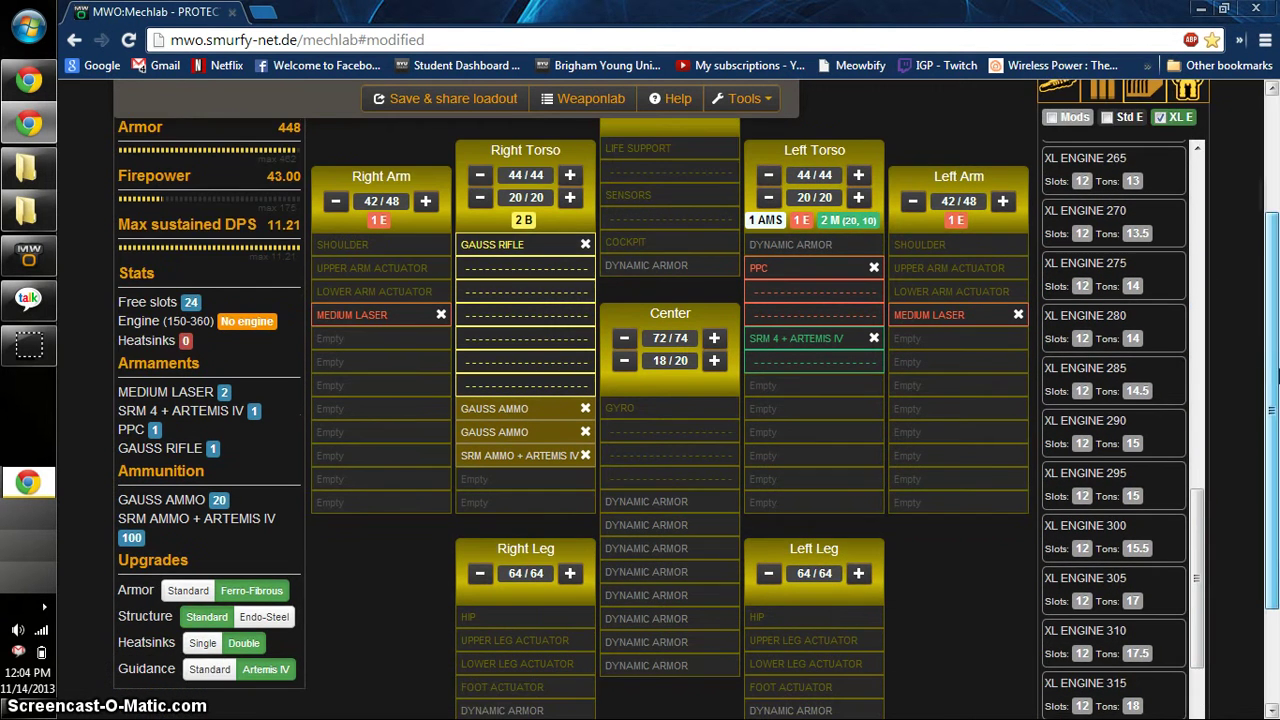
{"action": "left_click_drag", "start_coordinate": [1143, 520], "coordinate": [677, 567]}
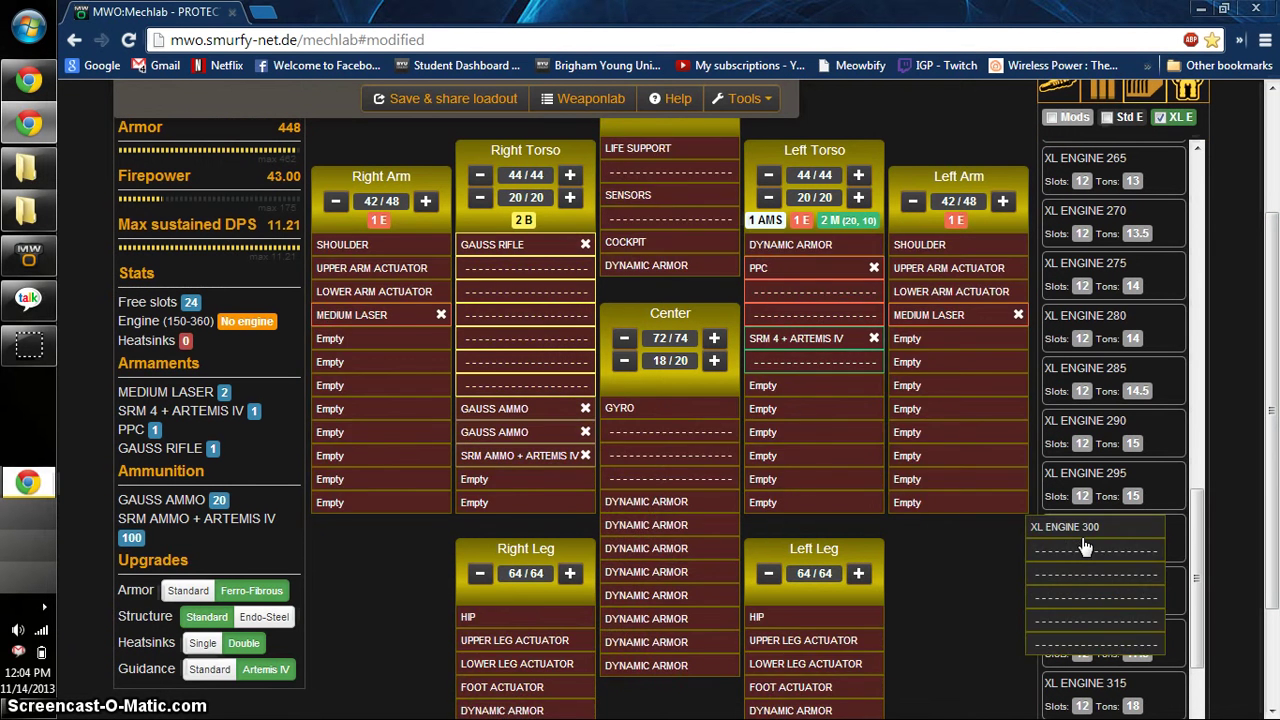
{"action": "left_click_drag", "start_coordinate": [521, 457], "coordinate": [386, 340]}
{"action": "left_click_drag", "start_coordinate": [1063, 560], "coordinate": [680, 520]}
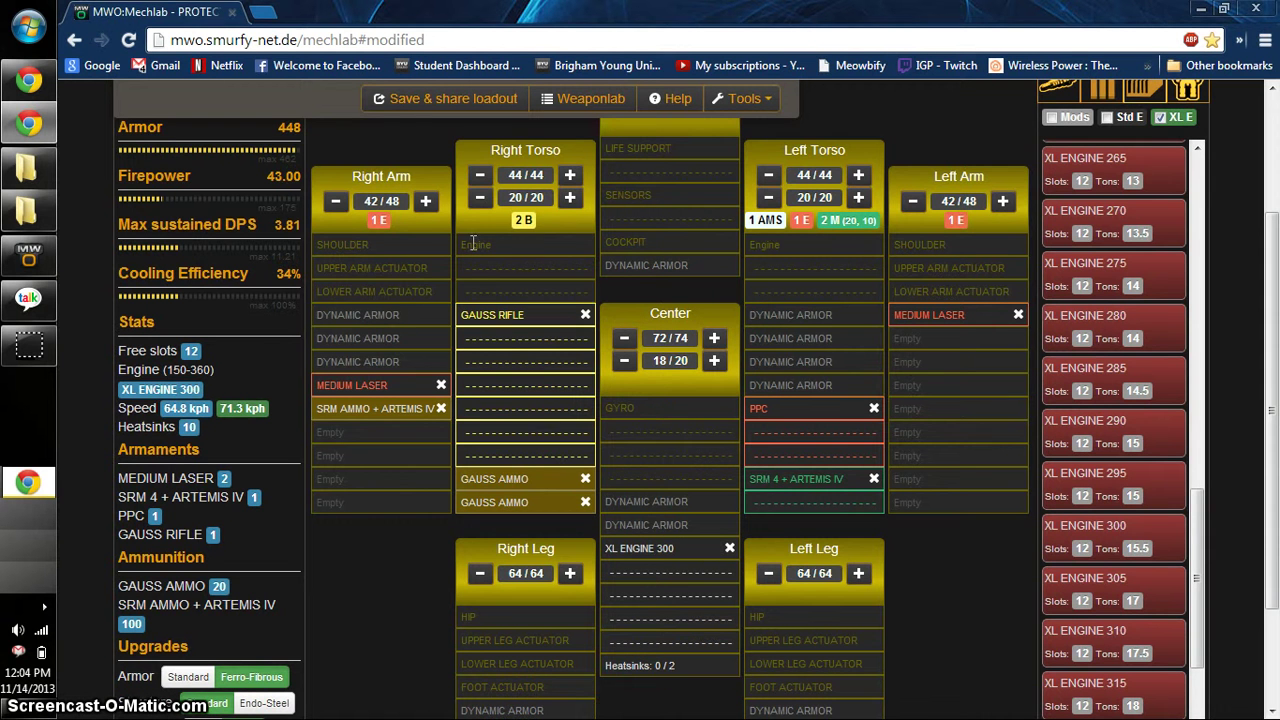
{"action": "left_click_drag", "start_coordinate": [474, 243], "coordinate": [584, 282]}
{"action": "left_click_drag", "start_coordinate": [746, 245], "coordinate": [850, 285]}
{"action": "left_click", "coordinate": [861, 280]}
{"action": "double_click", "coordinate": [514, 243]}
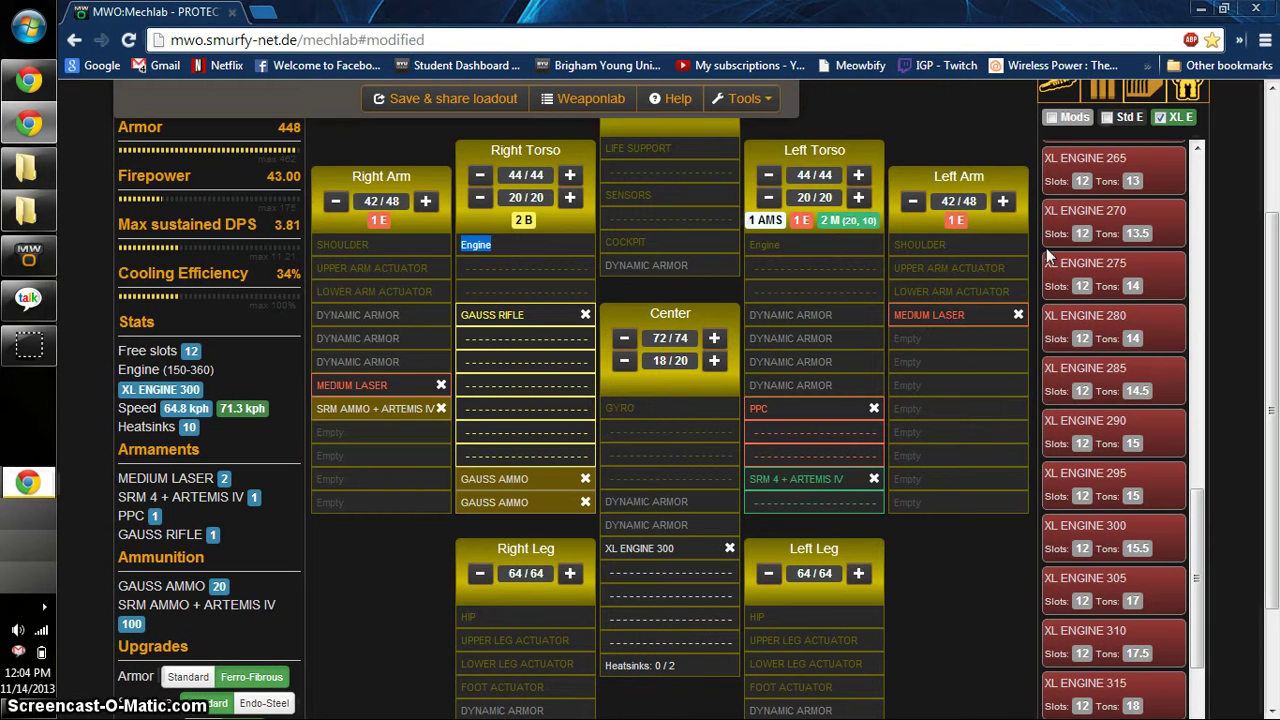
Step: Review the tonnage line: 65.5 tons used with the XL ENGINE 300, 9.50 tons free
{"action": "mouse_move", "coordinate": [1060, 246]}
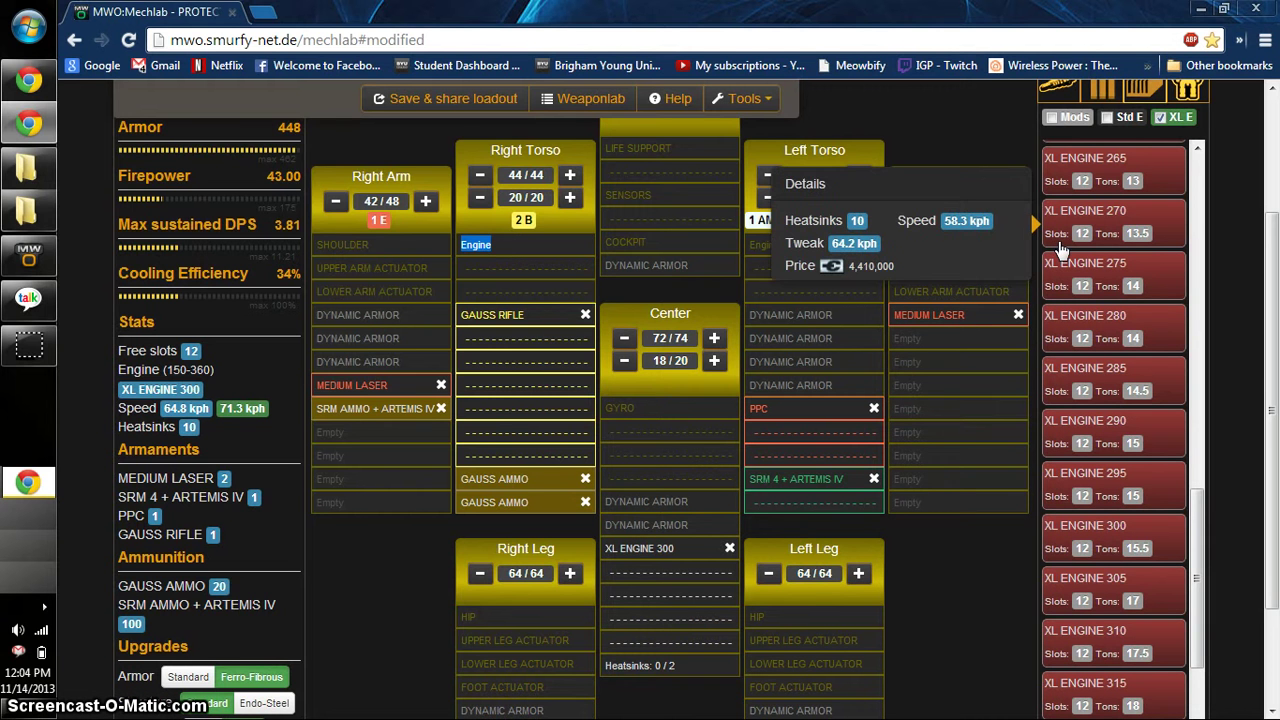
{"action": "scroll", "coordinate": [782, 324], "scroll_direction": "down", "scroll_amount": 2}
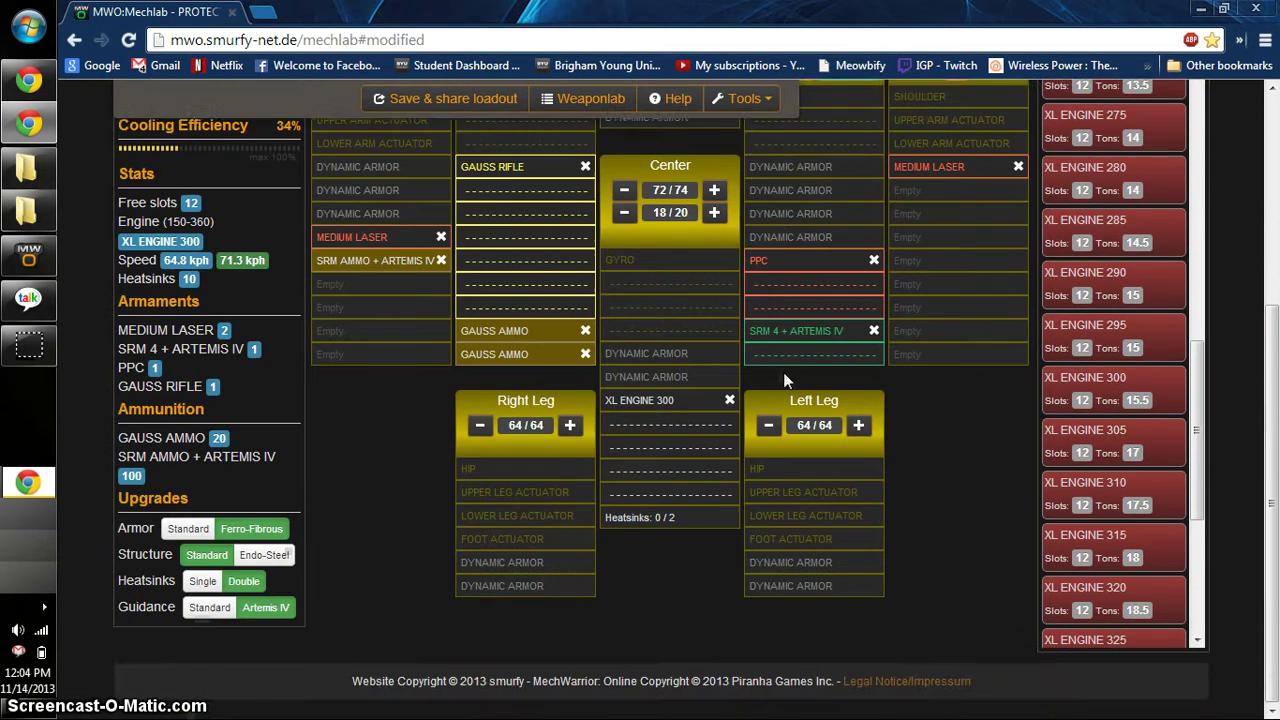
{"action": "scroll", "coordinate": [754, 422], "scroll_direction": "up", "scroll_amount": 4}
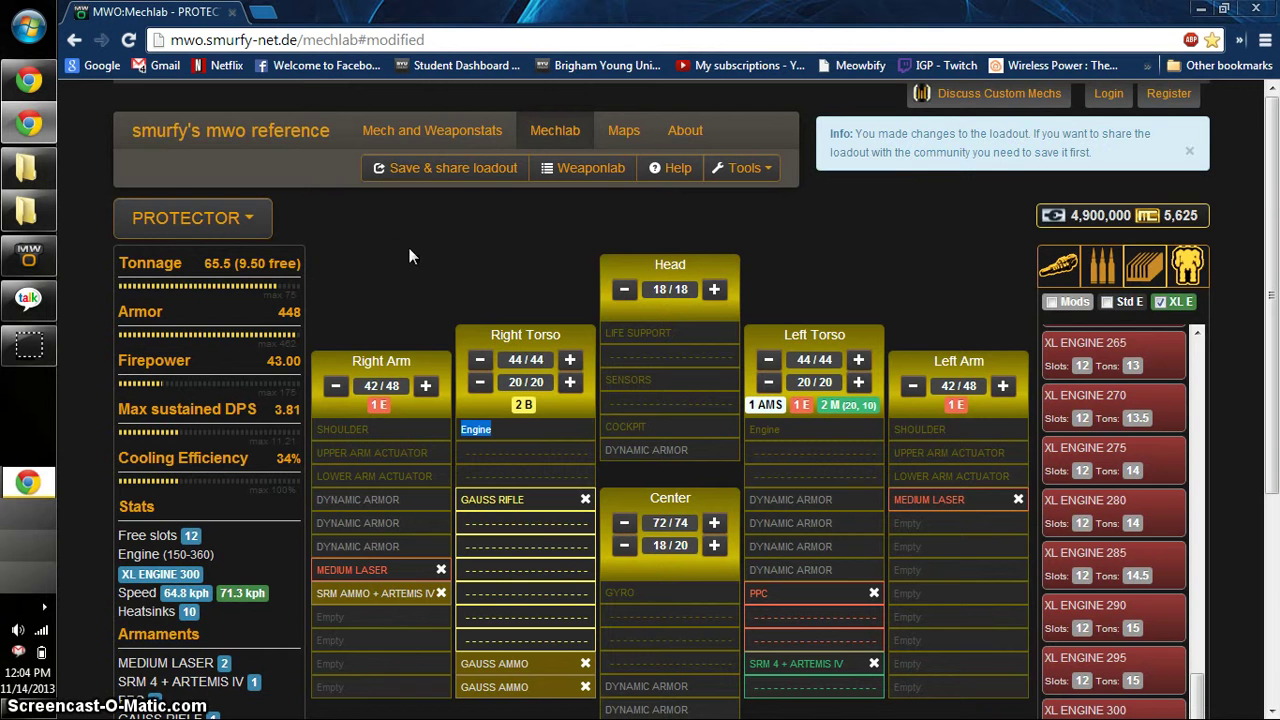
{"action": "scroll", "coordinate": [505, 297], "scroll_direction": "down", "scroll_amount": 2}
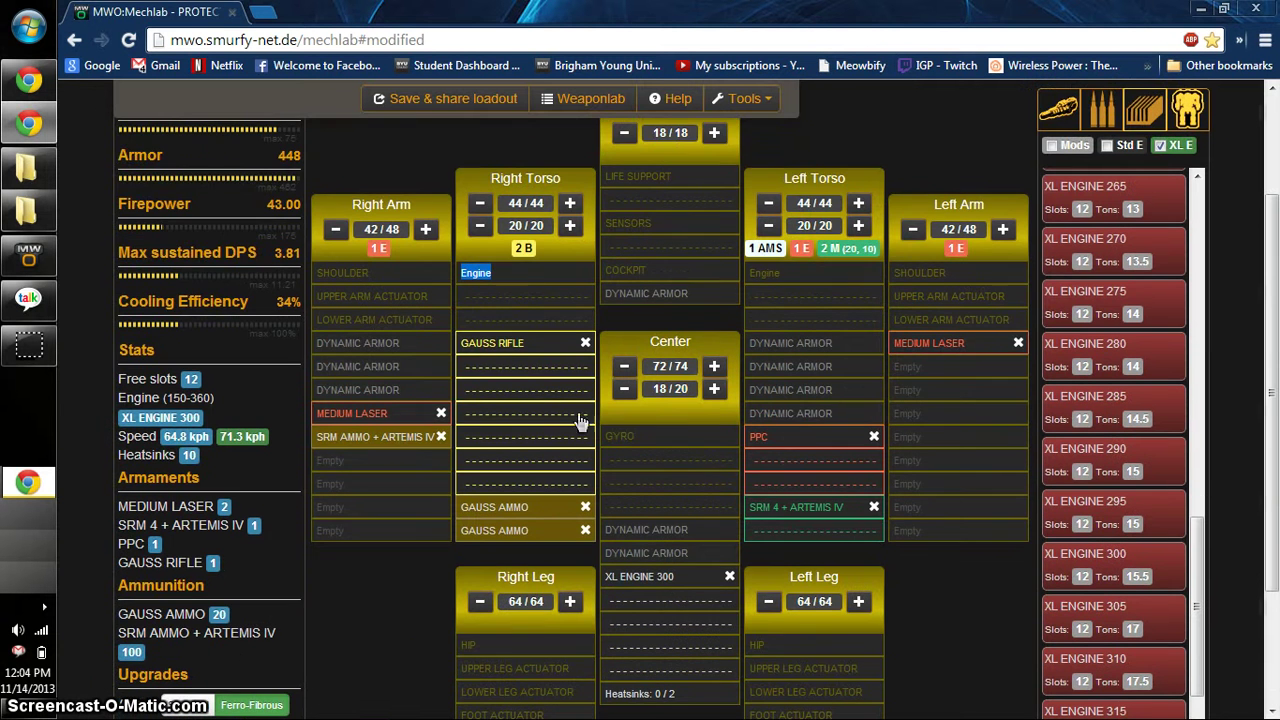
{"action": "scroll", "coordinate": [455, 440], "scroll_direction": "up", "scroll_amount": 2}
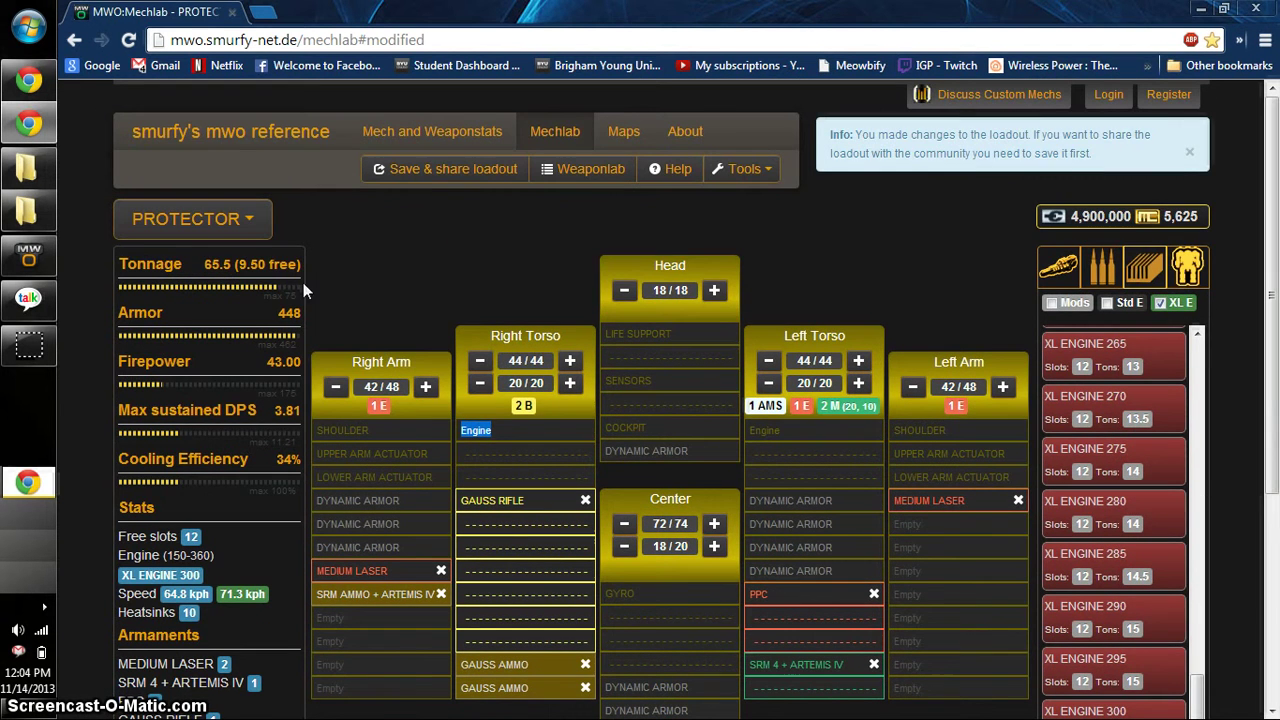
{"action": "left_click_drag", "start_coordinate": [302, 266], "coordinate": [205, 272]}
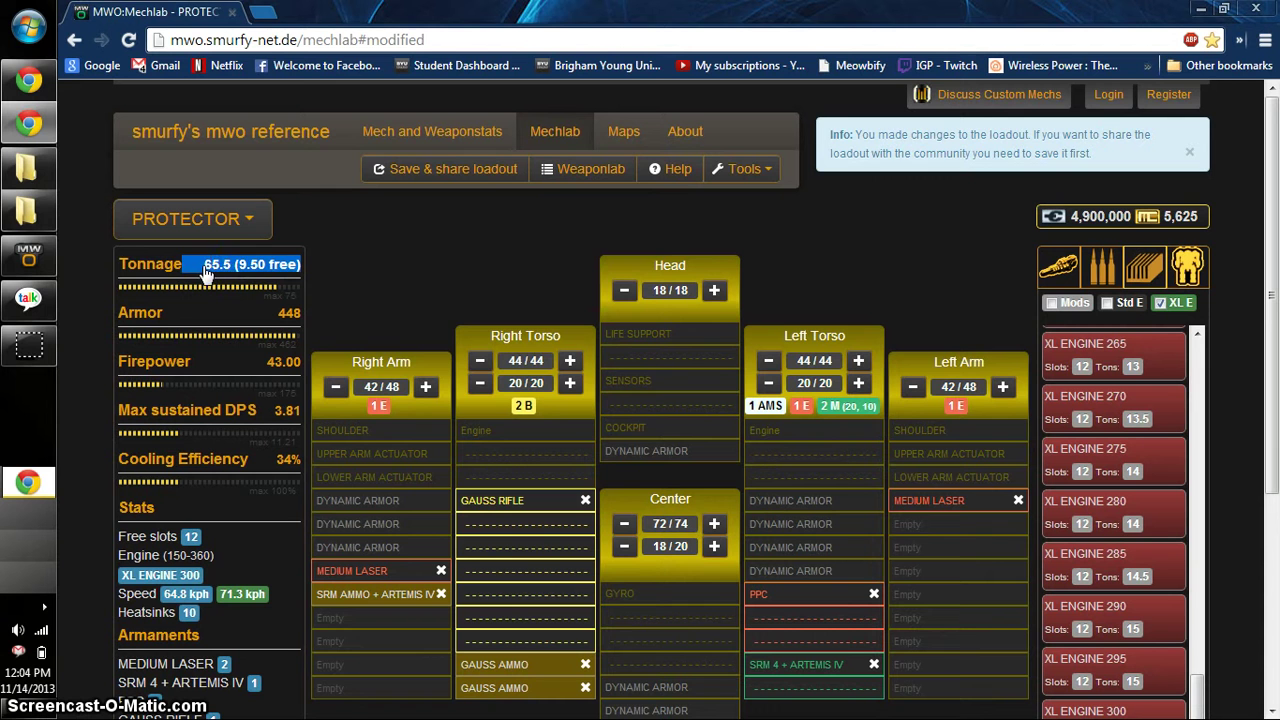
{"action": "left_click", "coordinate": [206, 272]}
{"action": "left_click_drag", "start_coordinate": [205, 271], "coordinate": [295, 273]}
{"action": "left_click", "coordinate": [240, 275]}
{"action": "left_click", "coordinate": [354, 262]}
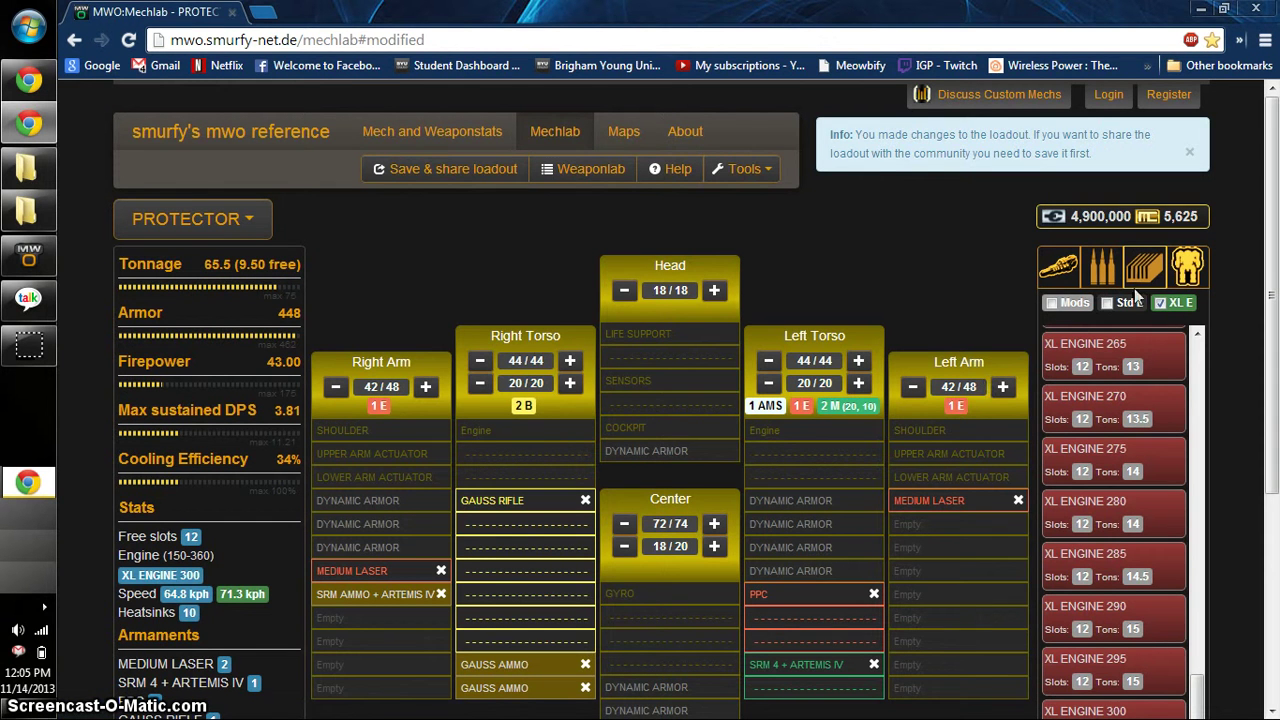
Step: List modules instead of XL engines and add Double Heat Sinks to the engine, left torso and right arm
{"action": "left_click", "coordinate": [1160, 302]}
{"action": "left_click", "coordinate": [1051, 302]}
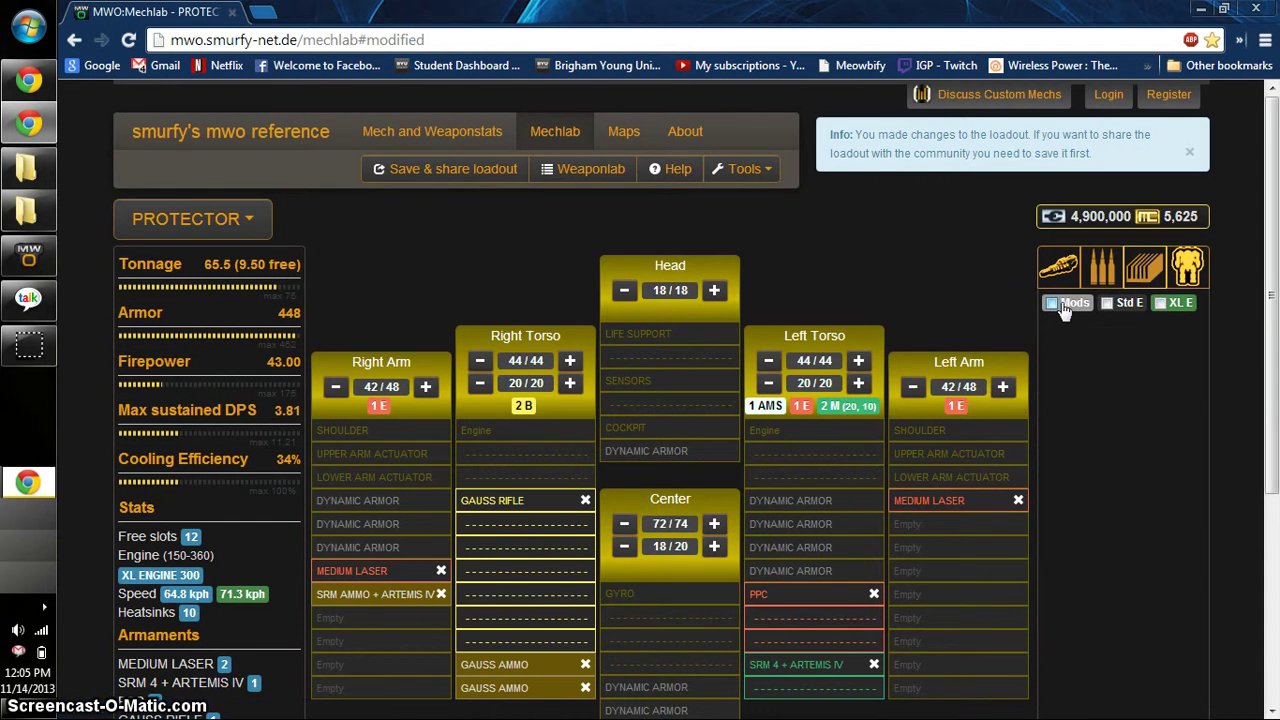
{"action": "left_click_drag", "start_coordinate": [1100, 370], "coordinate": [700, 560]}
{"action": "scroll", "coordinate": [729, 509], "scroll_direction": "down", "scroll_amount": 1}
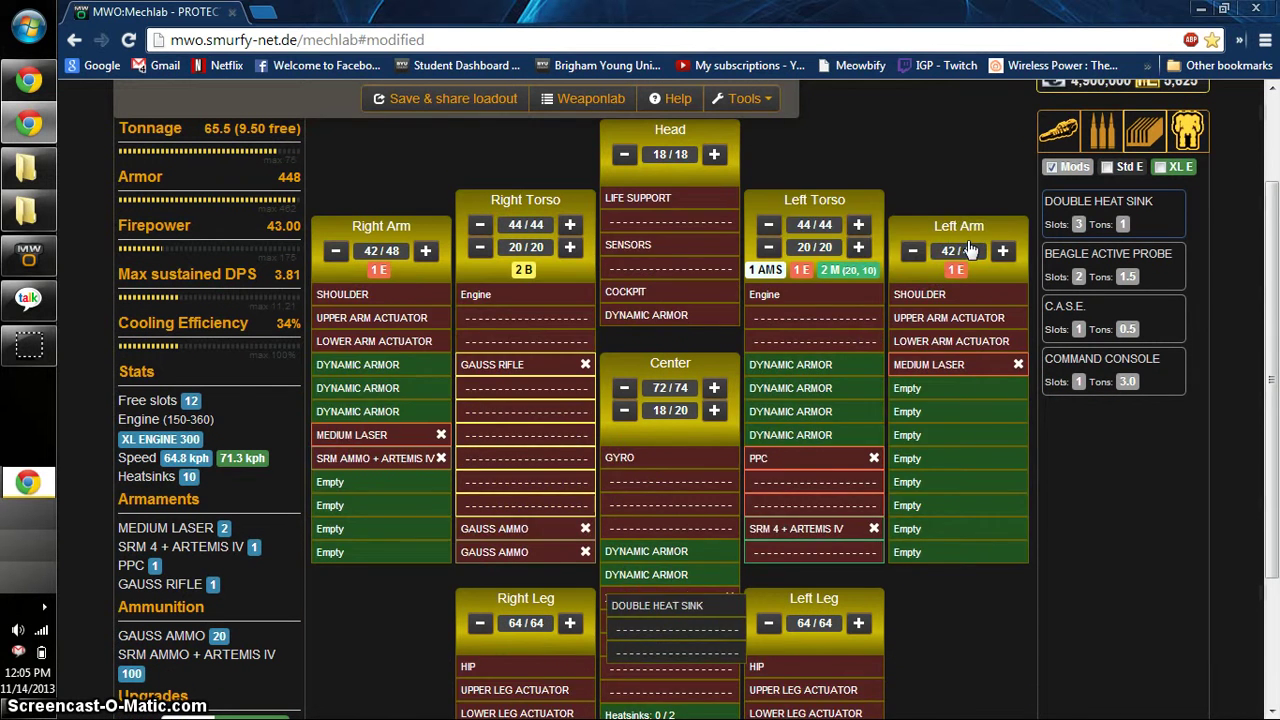
{"action": "left_click_drag", "start_coordinate": [866, 390], "coordinate": [903, 411]}
{"action": "left_click_drag", "start_coordinate": [1100, 203], "coordinate": [470, 408]}
{"action": "left_click_drag", "start_coordinate": [1100, 203], "coordinate": [863, 534]}
Step: Switch the armor from Ferro-Fibrous to Standard and add another double heat sink to the right arm
{"action": "scroll", "coordinate": [200, 570], "scroll_direction": "down", "scroll_amount": 2}
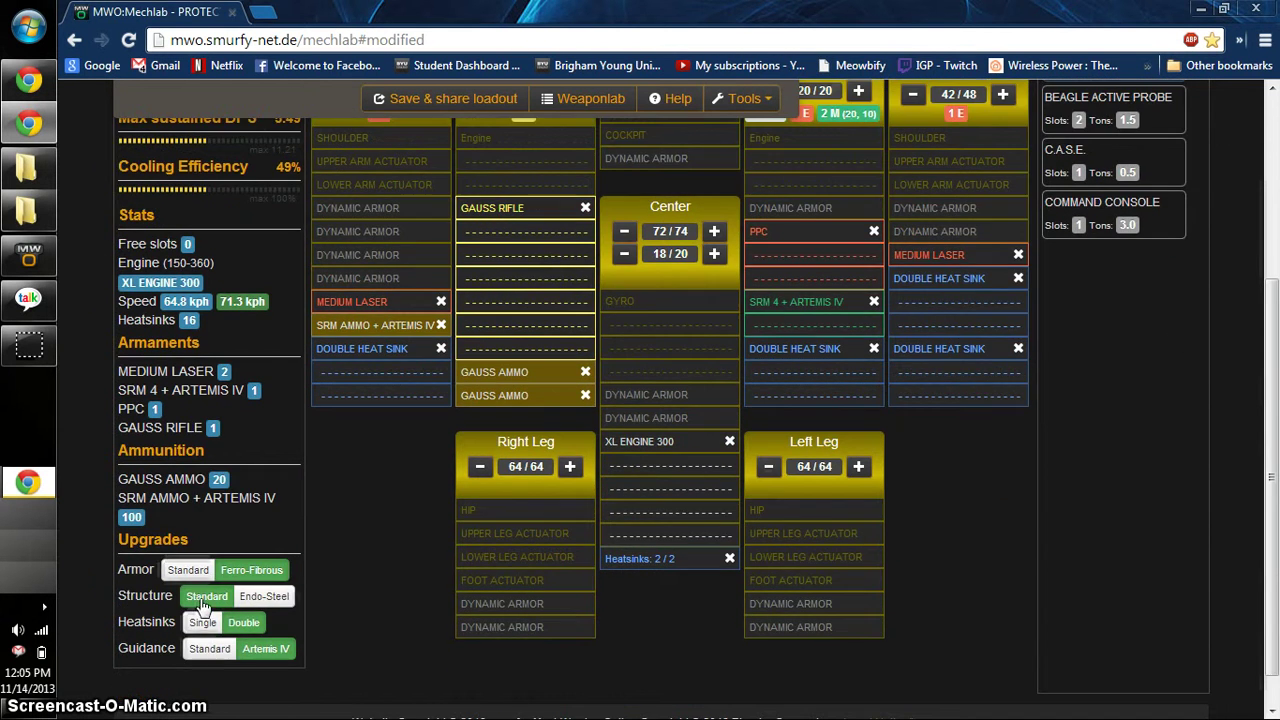
{"action": "left_click", "coordinate": [200, 578]}
{"action": "scroll", "coordinate": [815, 405], "scroll_direction": "up", "scroll_amount": 3}
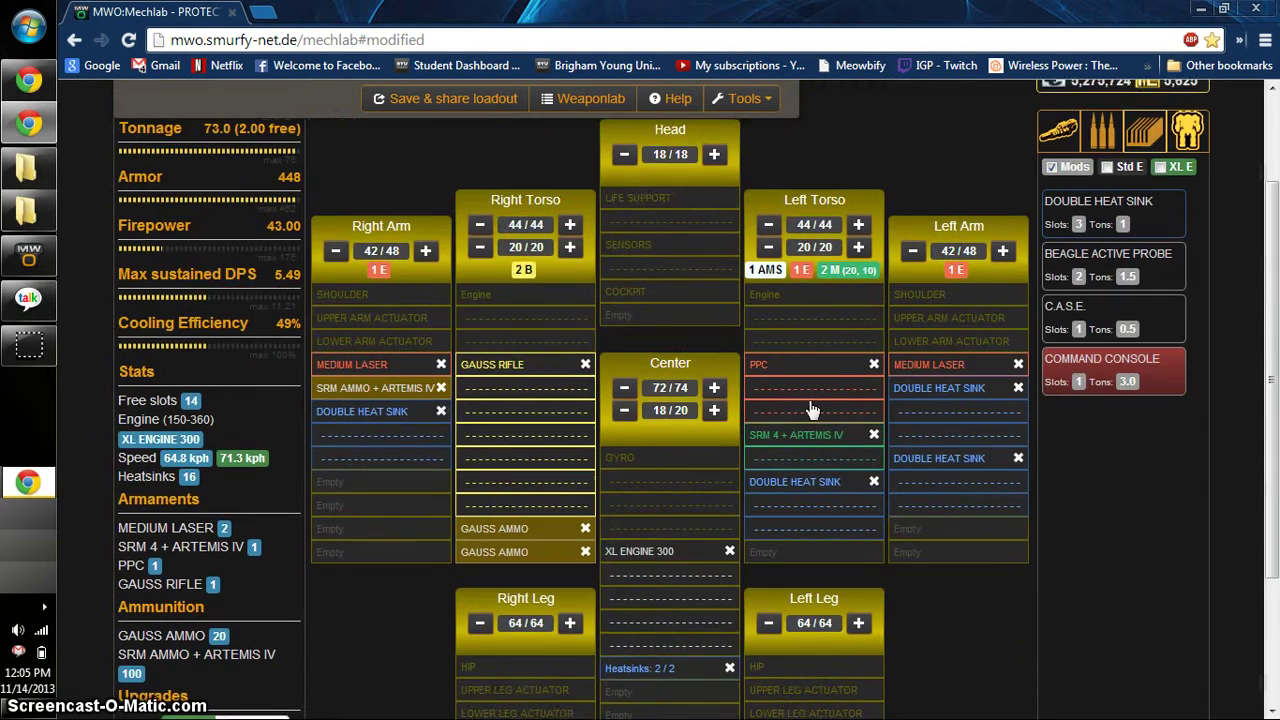
{"action": "left_click_drag", "start_coordinate": [1100, 298], "coordinate": [398, 598]}
{"action": "left_click_drag", "start_coordinate": [612, 567], "coordinate": [600, 575]}
{"action": "scroll", "coordinate": [600, 575], "scroll_direction": "down", "scroll_amount": 4}
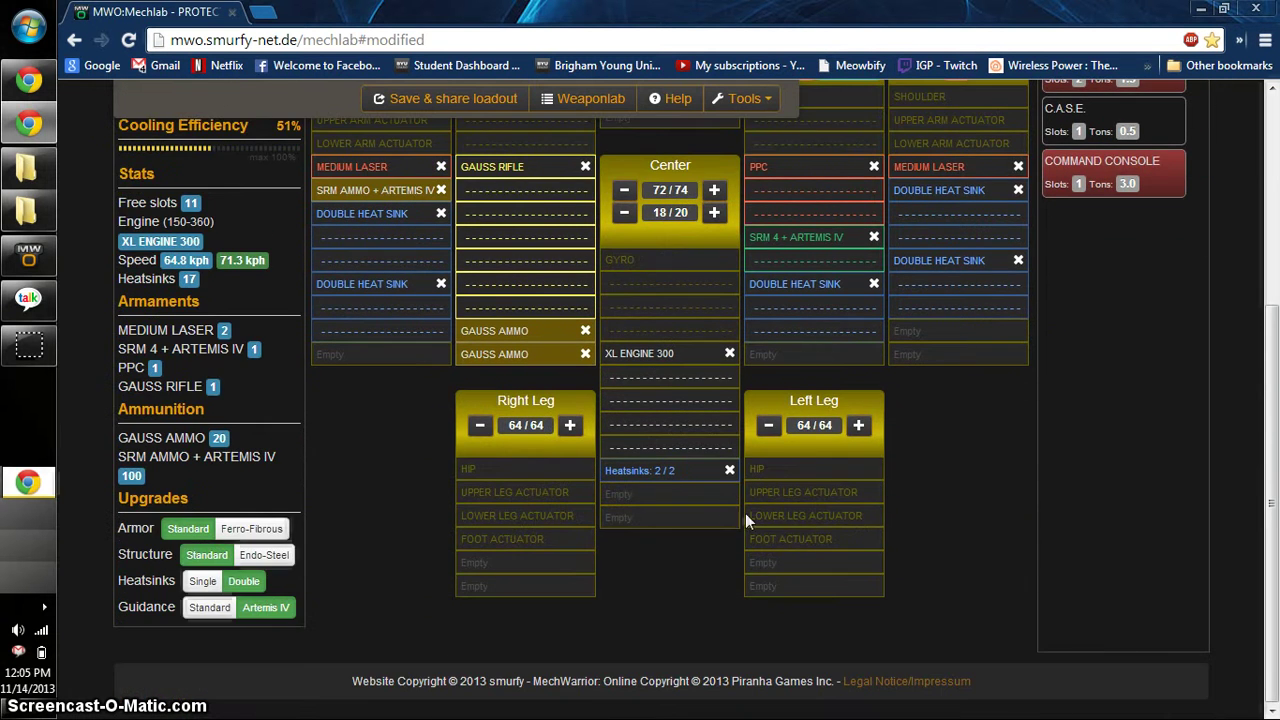
{"action": "scroll", "coordinate": [812, 497], "scroll_direction": "up", "scroll_amount": 2}
{"action": "scroll", "coordinate": [600, 385], "scroll_direction": "up", "scroll_amount": 2}
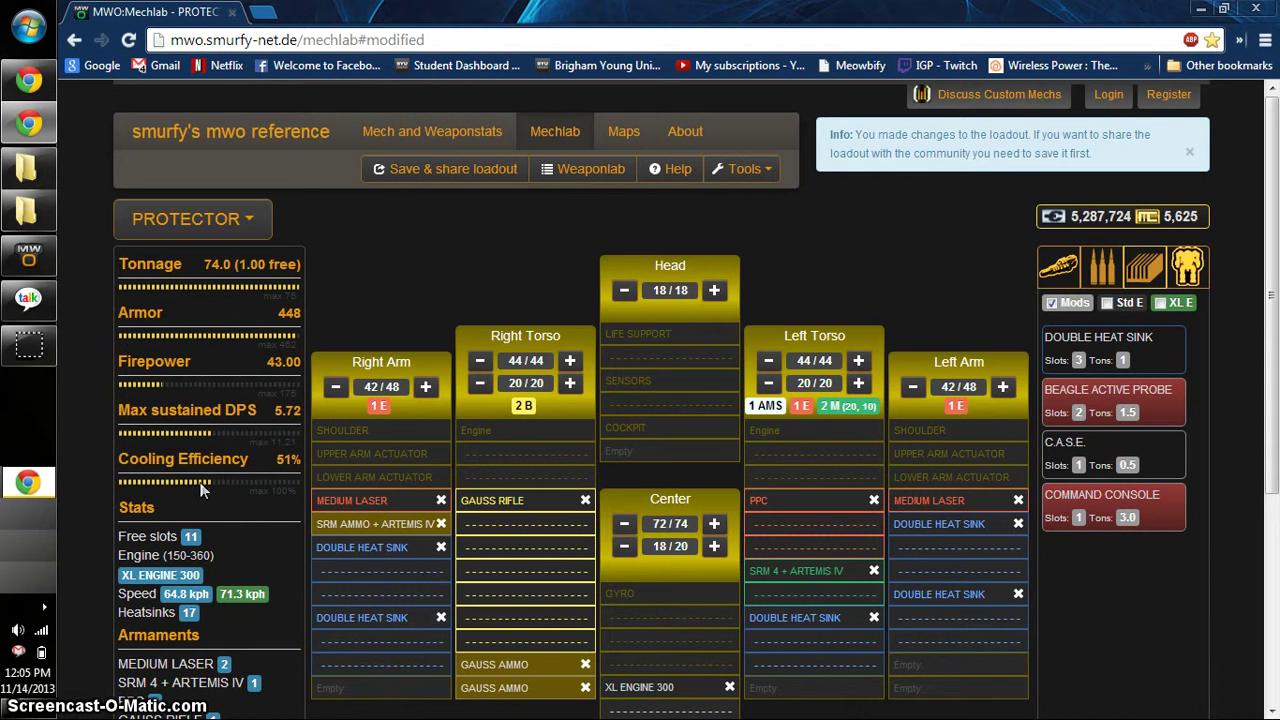
{"action": "scroll", "coordinate": [240, 490], "scroll_direction": "down", "scroll_amount": 1}
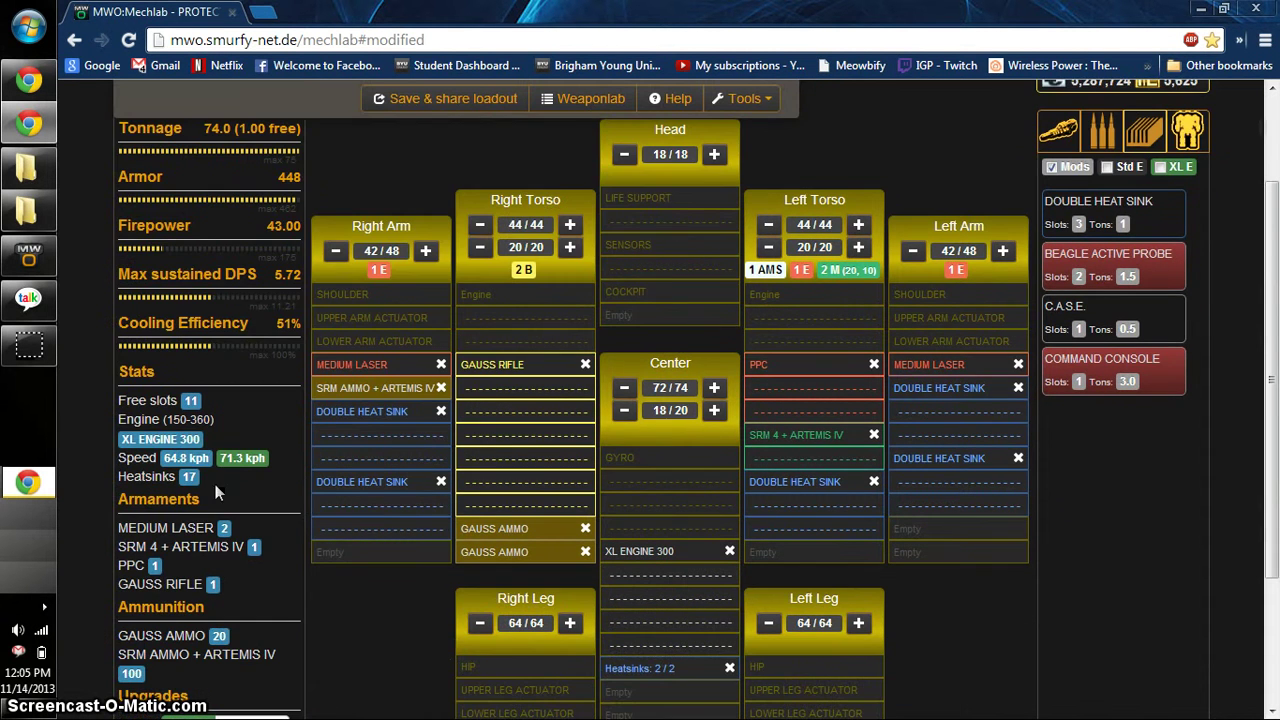
{"action": "scroll", "coordinate": [224, 501], "scroll_direction": "up", "scroll_amount": 1}
{"action": "scroll", "coordinate": [695, 451], "scroll_direction": "down", "scroll_amount": 1}
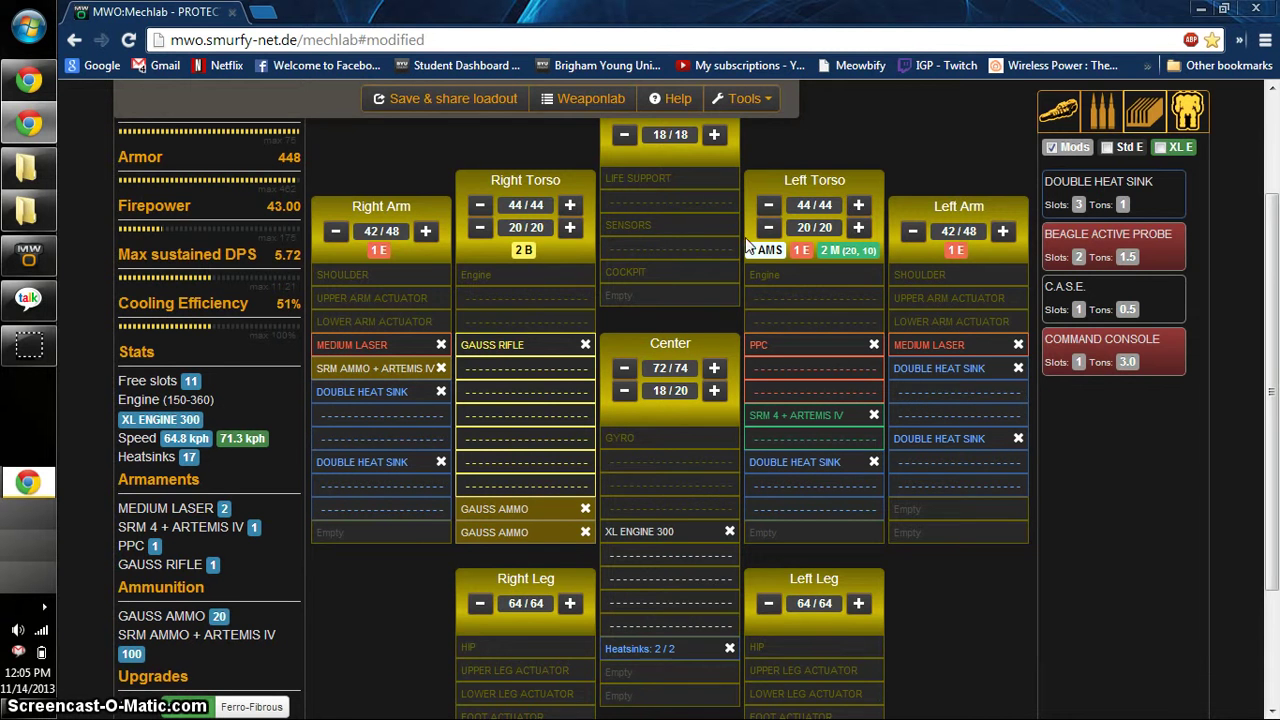
{"action": "scroll", "coordinate": [748, 245], "scroll_direction": "down", "scroll_amount": 2}
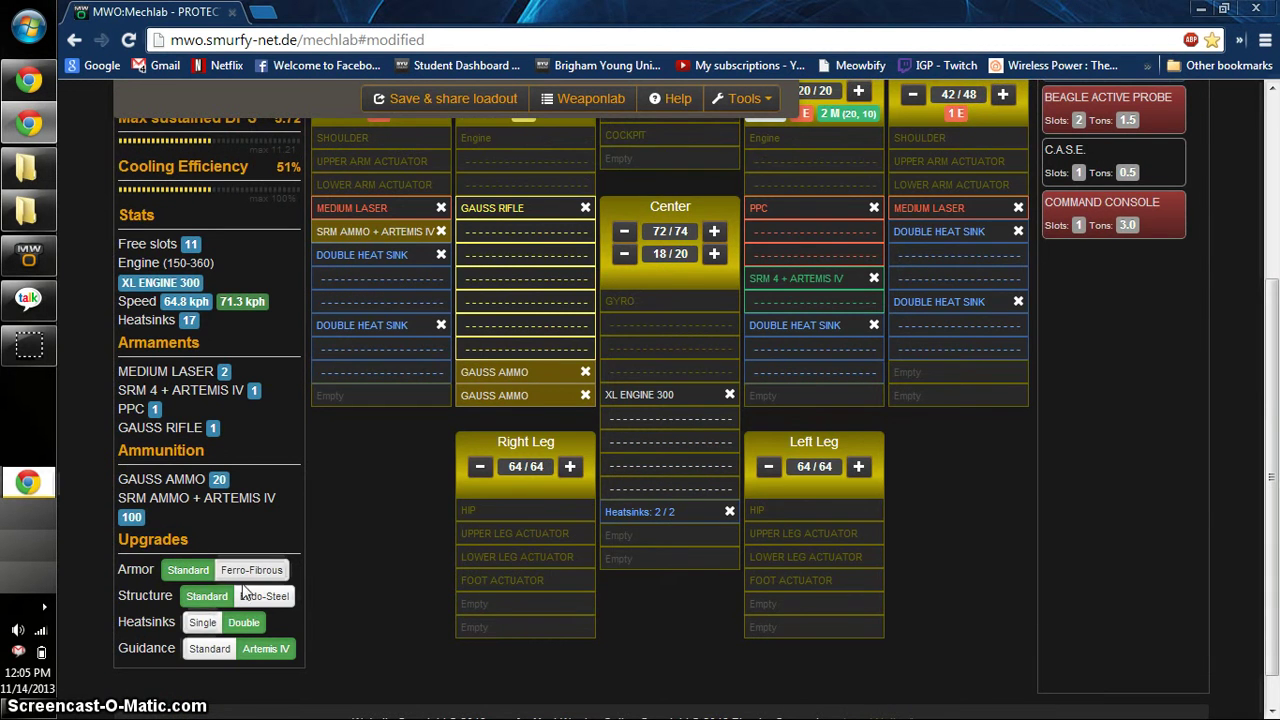
{"action": "scroll", "coordinate": [603, 384], "scroll_direction": "up", "scroll_amount": 4}
{"action": "scroll", "coordinate": [445, 550], "scroll_direction": "down", "scroll_amount": 2}
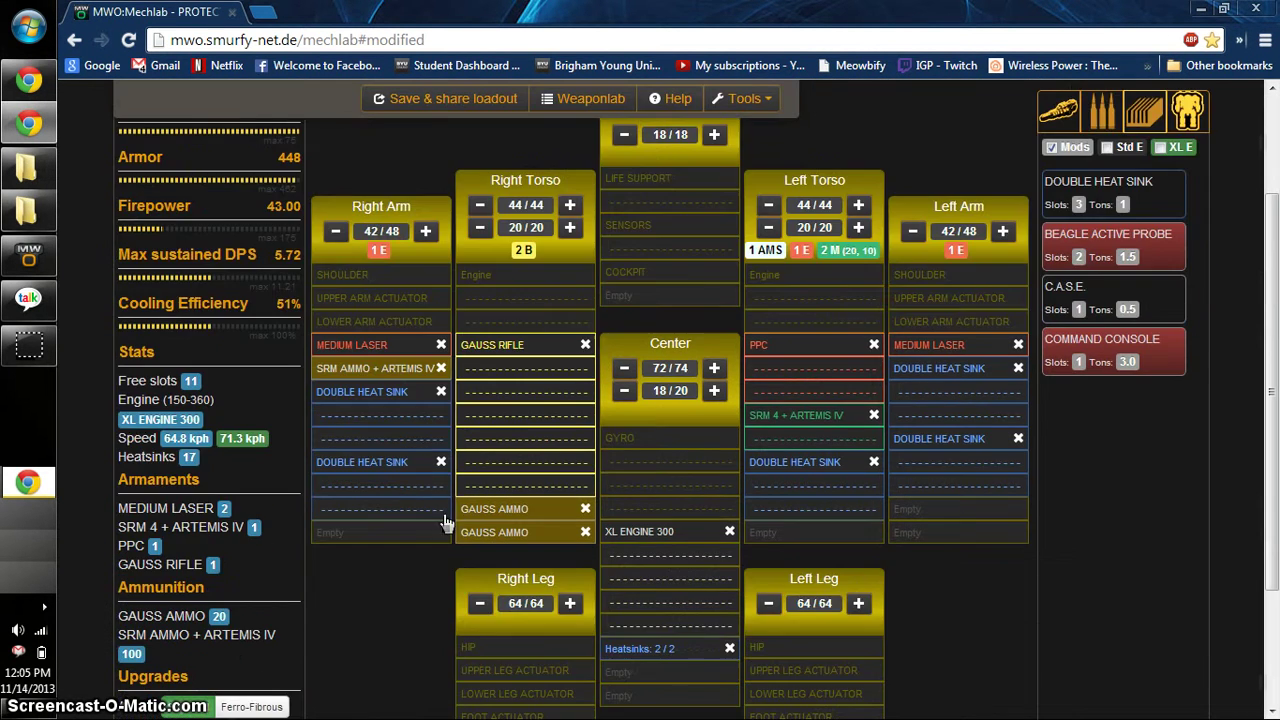
Step: Remove both double heat sinks from the right arm
{"action": "left_click", "coordinate": [441, 392]}
{"action": "left_click", "coordinate": [441, 395]}
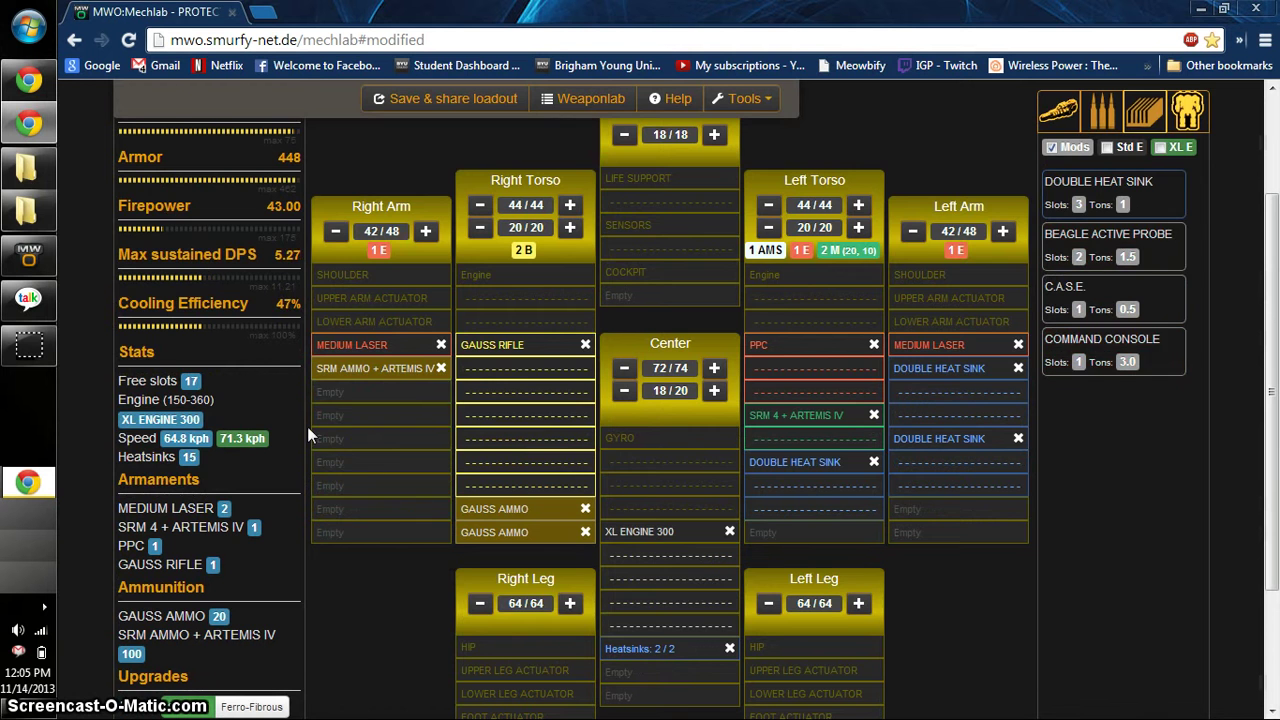
{"action": "scroll", "coordinate": [500, 350], "scroll_direction": "up", "scroll_amount": 2}
Step: Restore the Protector's stock loadout
{"action": "left_click", "coordinate": [742, 130]}
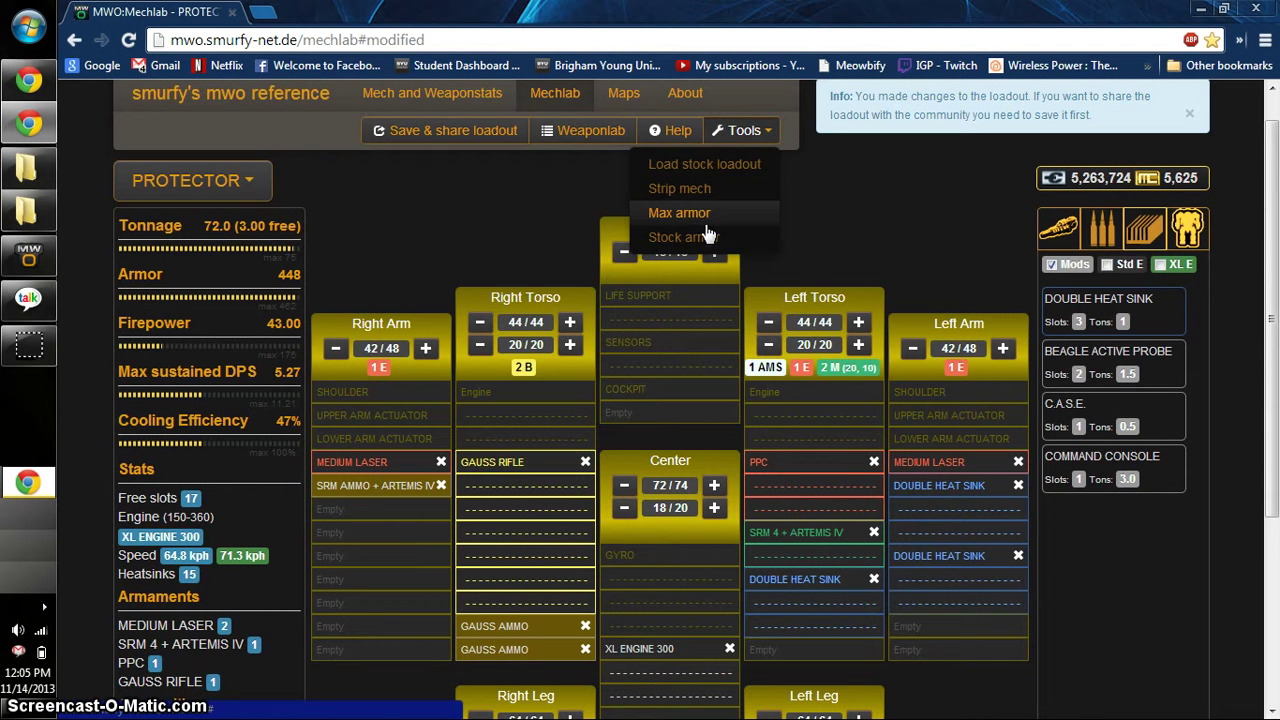
{"action": "left_click", "coordinate": [705, 166]}
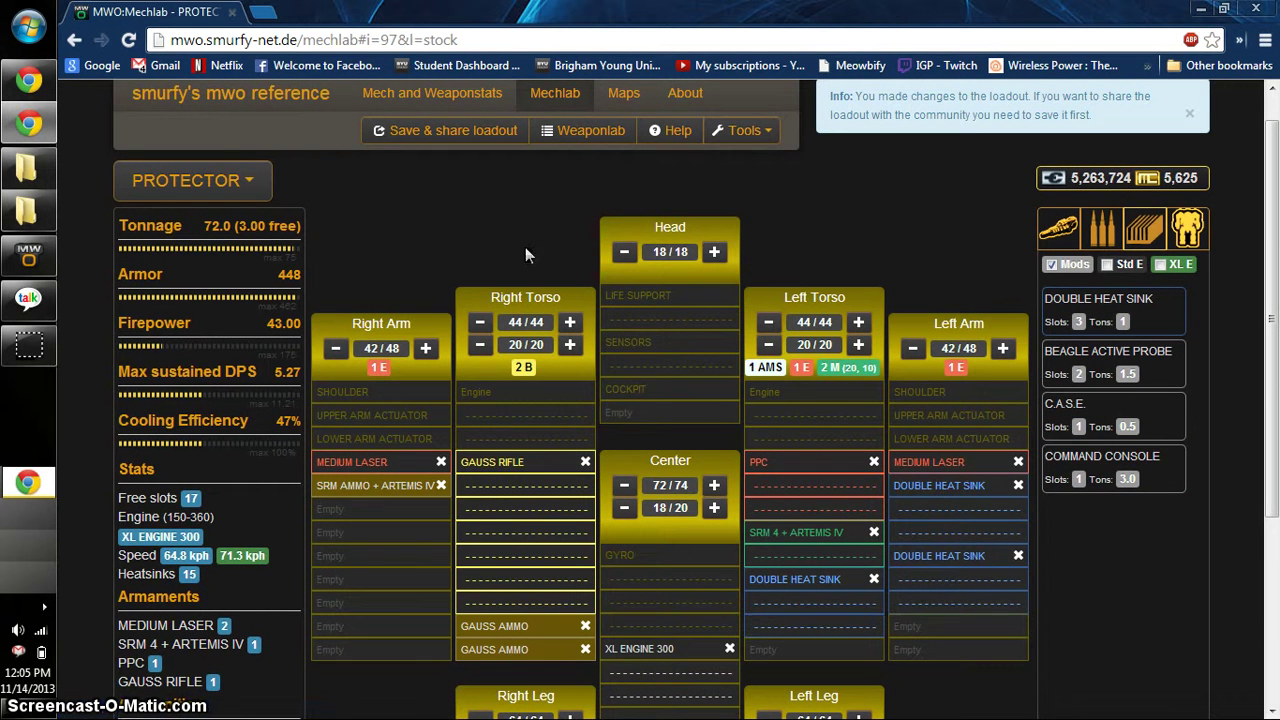
{"action": "scroll", "coordinate": [525, 247], "scroll_direction": "down", "scroll_amount": 3}
{"action": "scroll", "coordinate": [400, 420], "scroll_direction": "up", "scroll_amount": 1}
Step: Switch guidance from Artemis IV to Standard, making the SRM a plain SRM 4
{"action": "scroll", "coordinate": [248, 592], "scroll_direction": "down", "scroll_amount": 1}
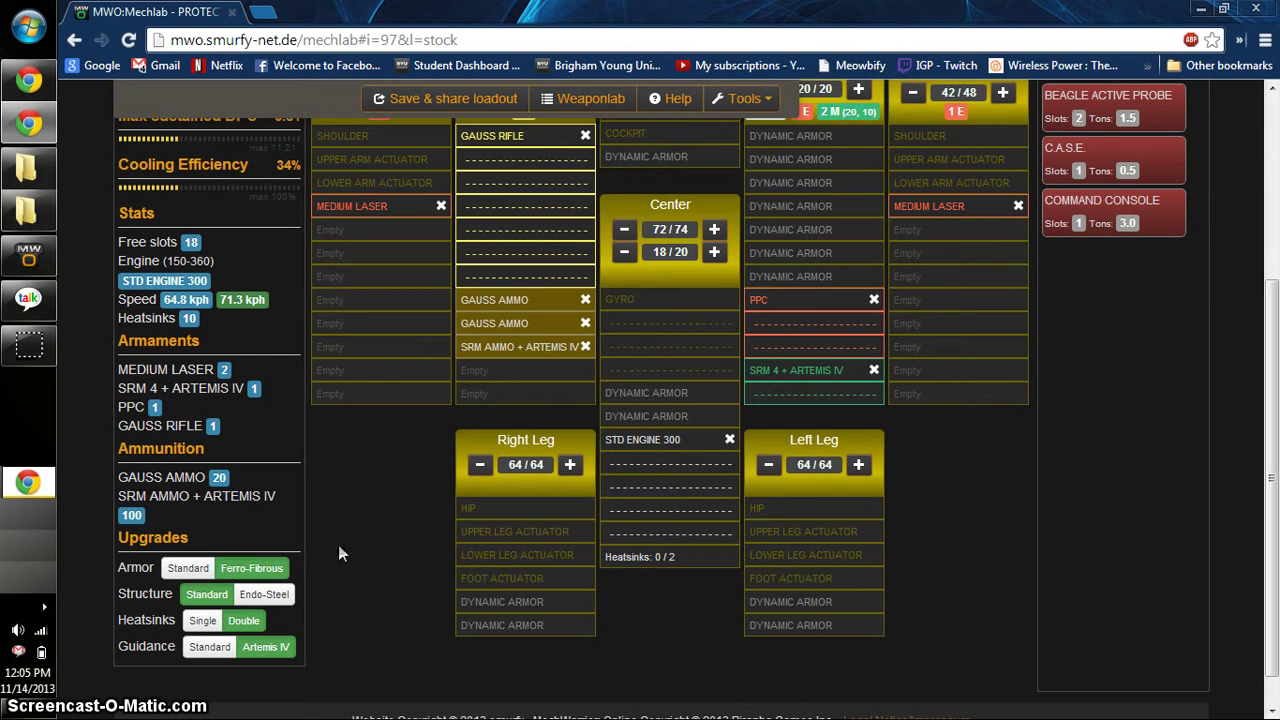
{"action": "left_click", "coordinate": [215, 646]}
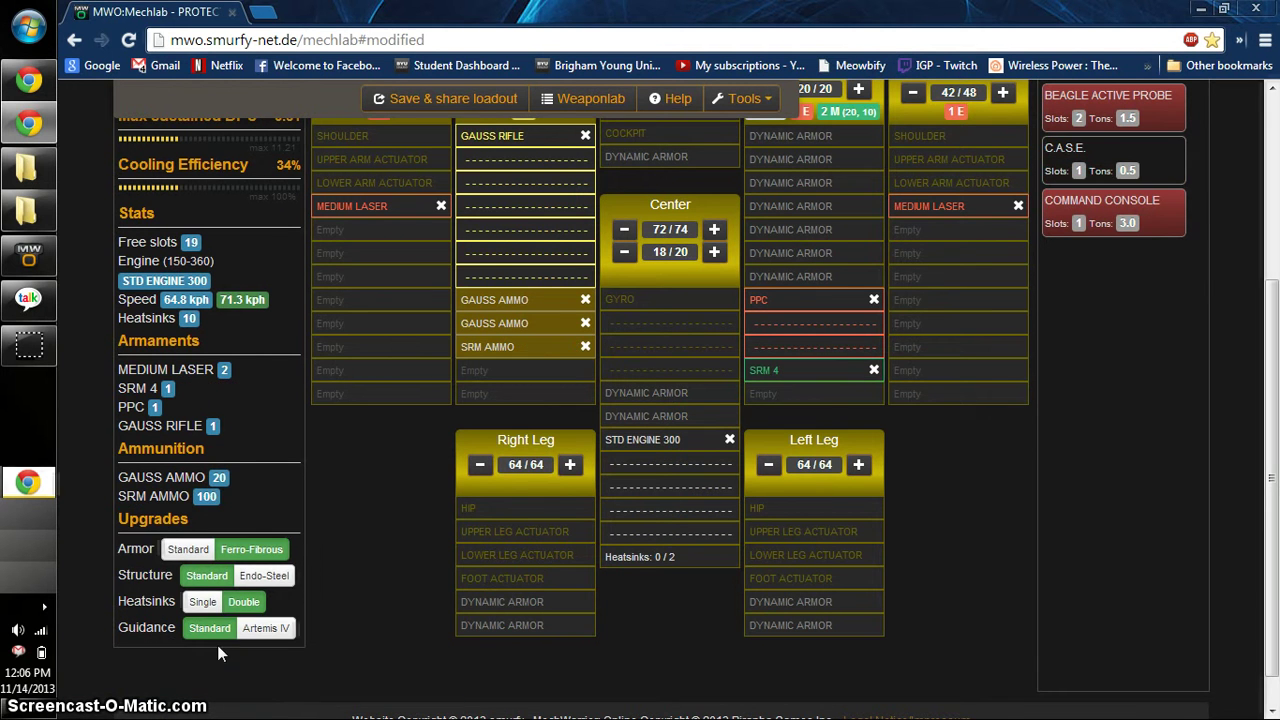
{"action": "scroll", "coordinate": [325, 561], "scroll_direction": "up", "scroll_amount": 2}
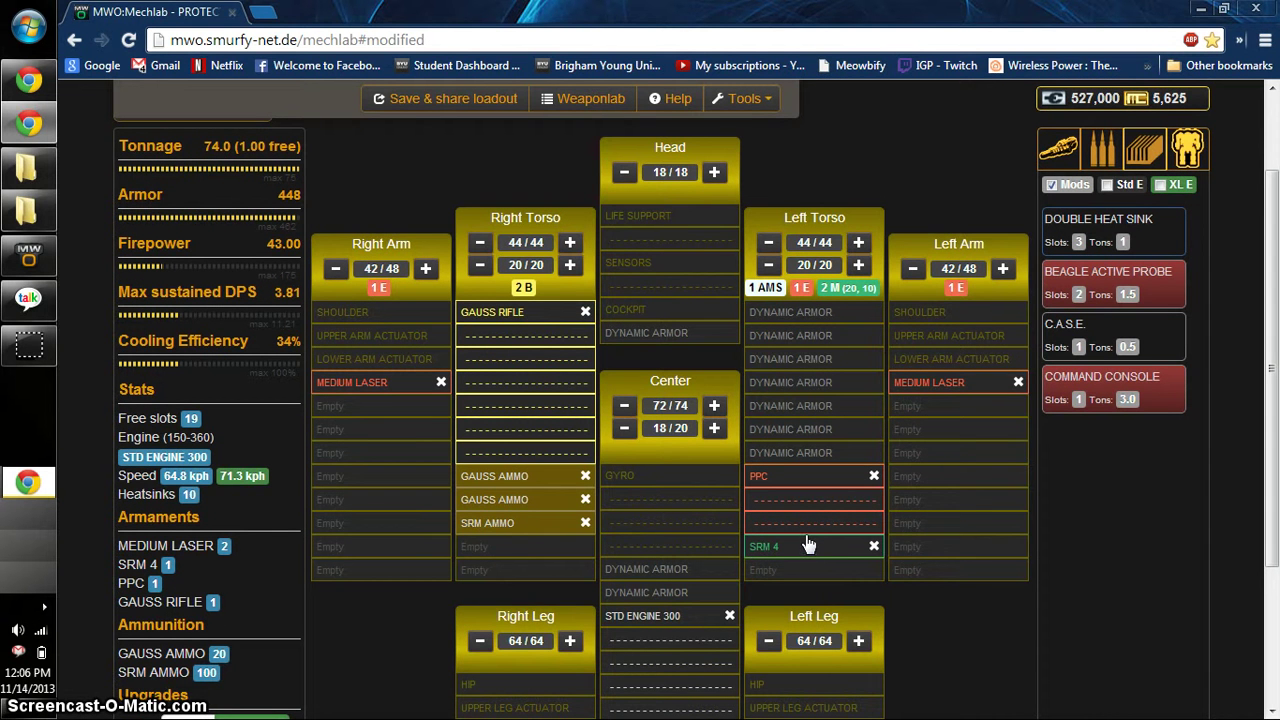
Step: Try switching the armor to Standard, which is refused for lack of free tonnage
{"action": "scroll", "coordinate": [285, 628], "scroll_direction": "down", "scroll_amount": 2}
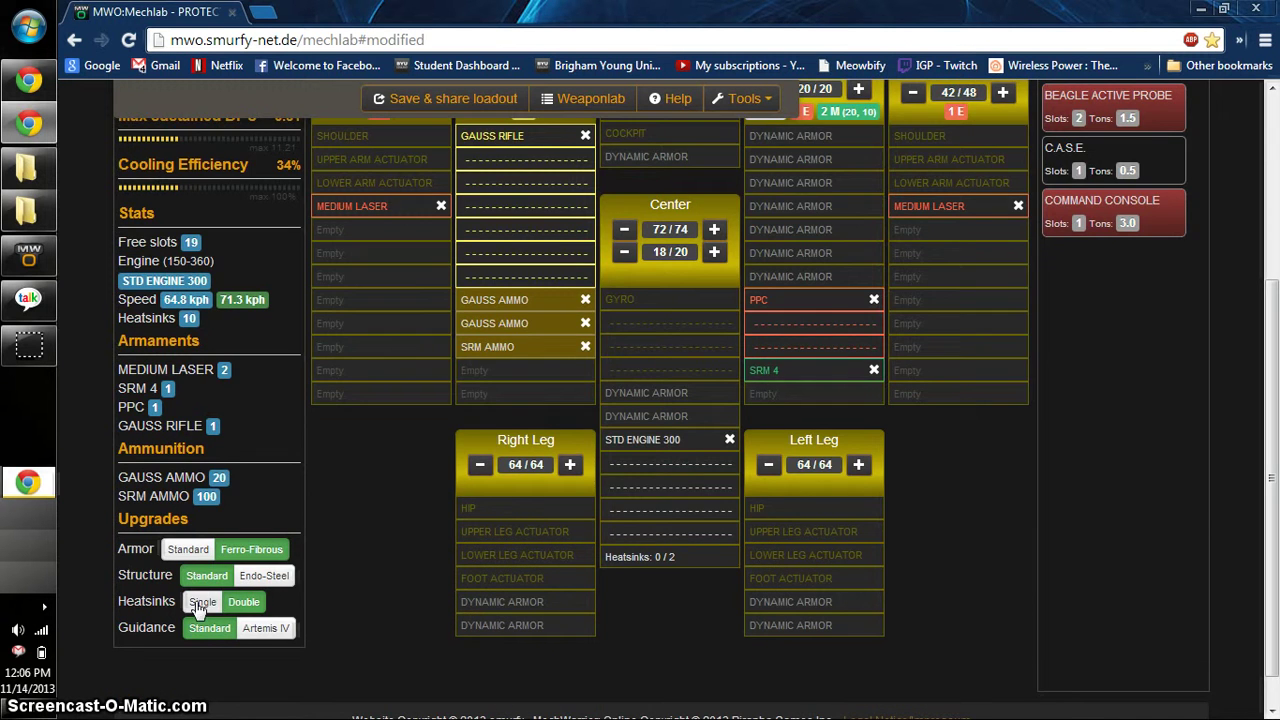
{"action": "scroll", "coordinate": [210, 570], "scroll_direction": "up", "scroll_amount": 2}
{"action": "scroll", "coordinate": [230, 500], "scroll_direction": "down", "scroll_amount": 2}
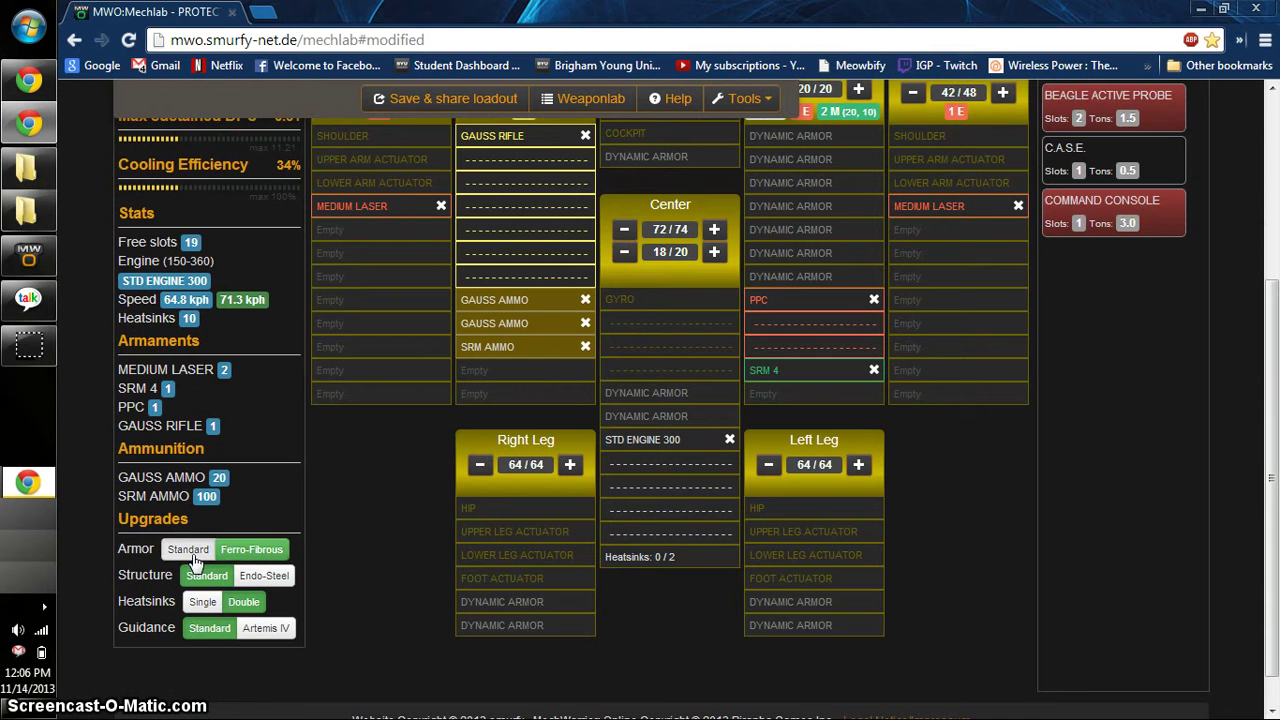
{"action": "scroll", "coordinate": [197, 565], "scroll_direction": "up", "scroll_amount": 2}
{"action": "scroll", "coordinate": [197, 567], "scroll_direction": "down", "scroll_amount": 2}
{"action": "left_click", "coordinate": [190, 549]}
{"action": "scroll", "coordinate": [310, 525], "scroll_direction": "up", "scroll_amount": 3}
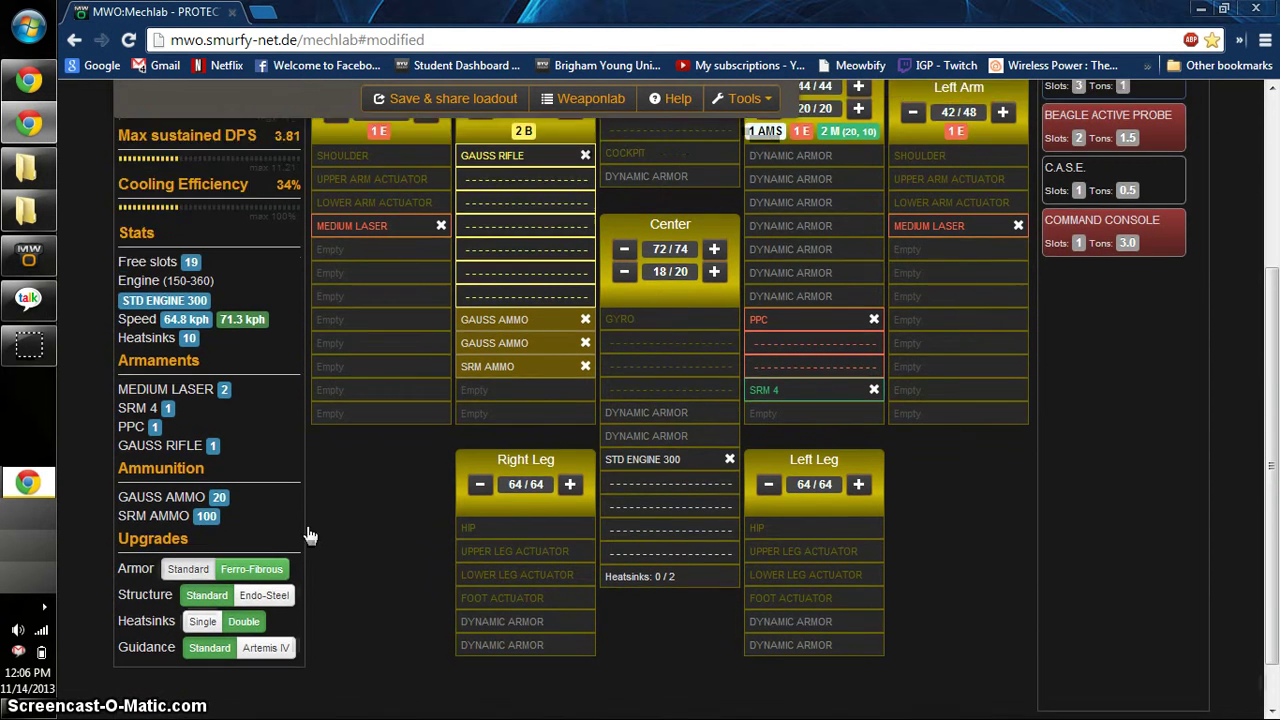
{"action": "scroll", "coordinate": [376, 521], "scroll_direction": "down", "scroll_amount": 3}
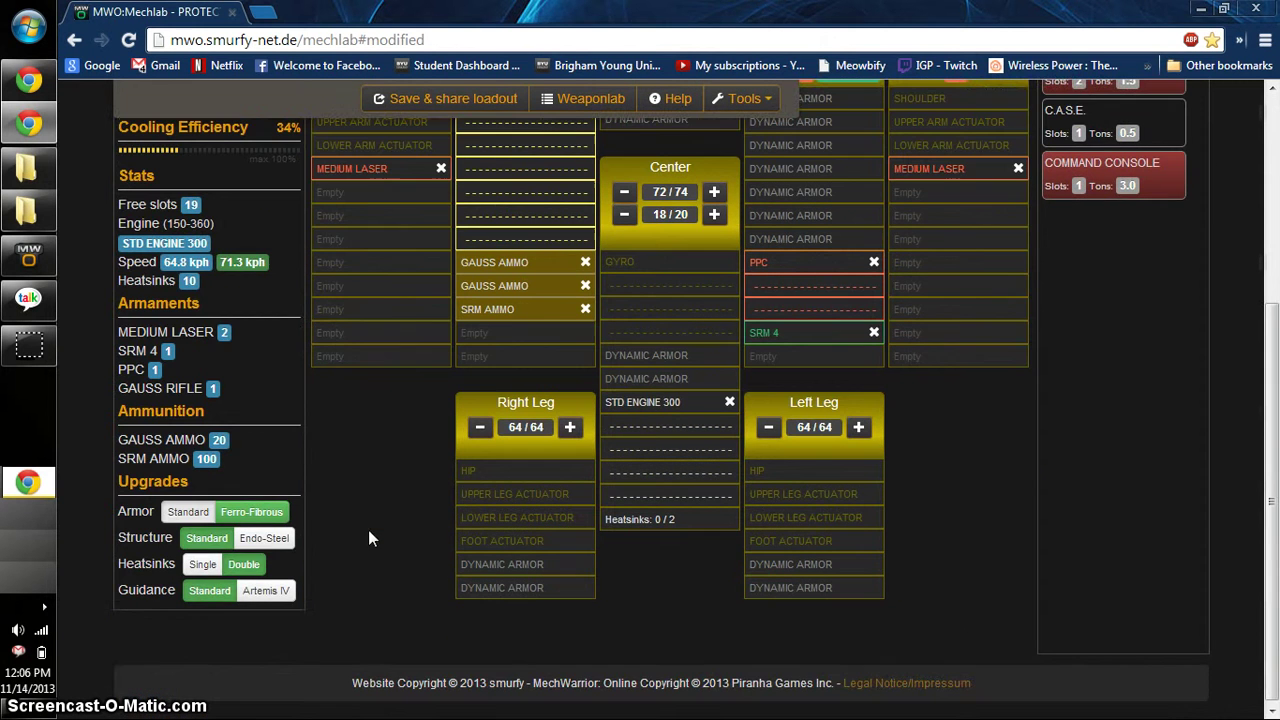
{"action": "scroll", "coordinate": [502, 530], "scroll_direction": "up", "scroll_amount": 2}
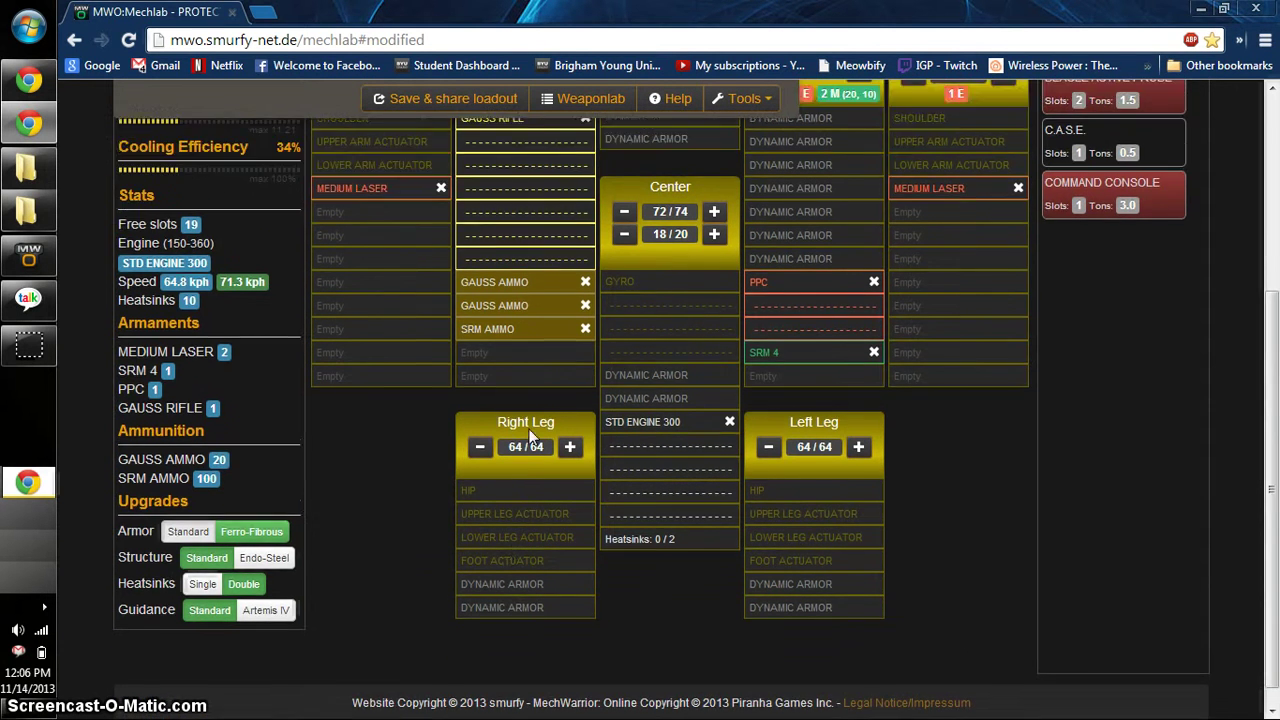
Step: Switch to Standard armor and Endo-Steel structure, leaving the mech at 57.0 tons with 18.00 free
{"action": "left_click_drag", "start_coordinate": [565, 332], "coordinate": [445, 495]}
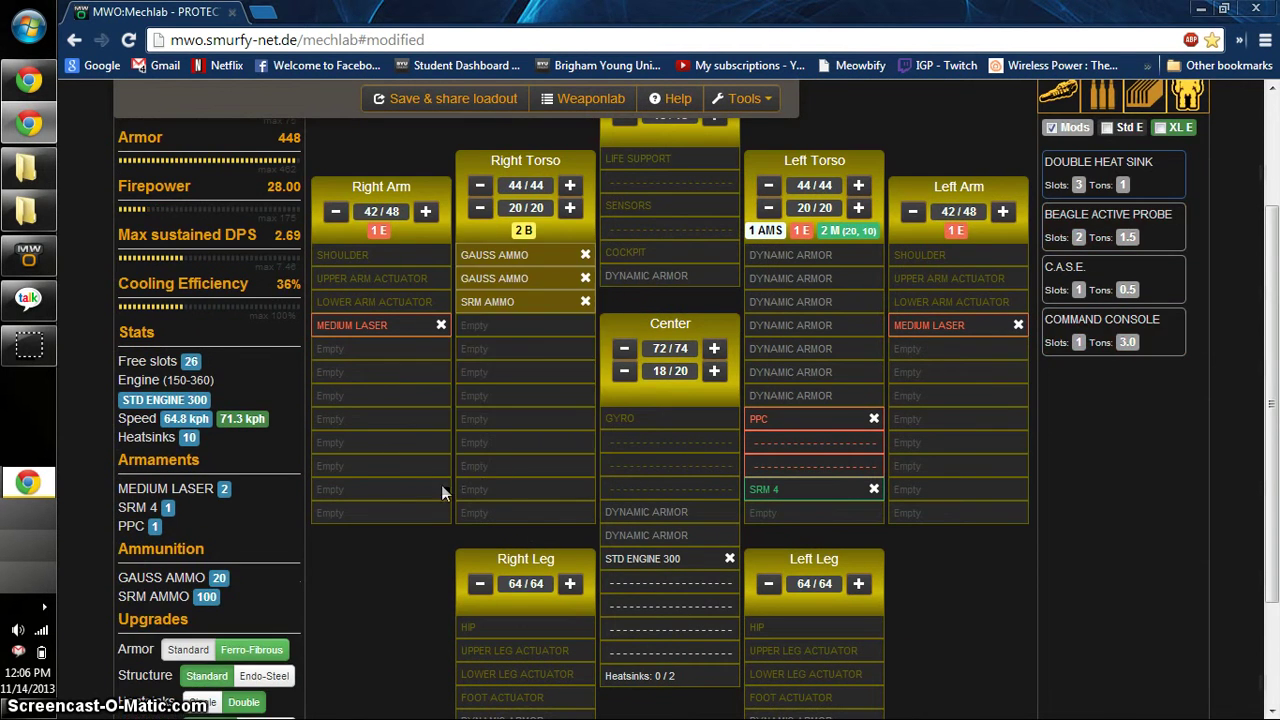
{"action": "scroll", "coordinate": [420, 495], "scroll_direction": "up", "scroll_amount": 2}
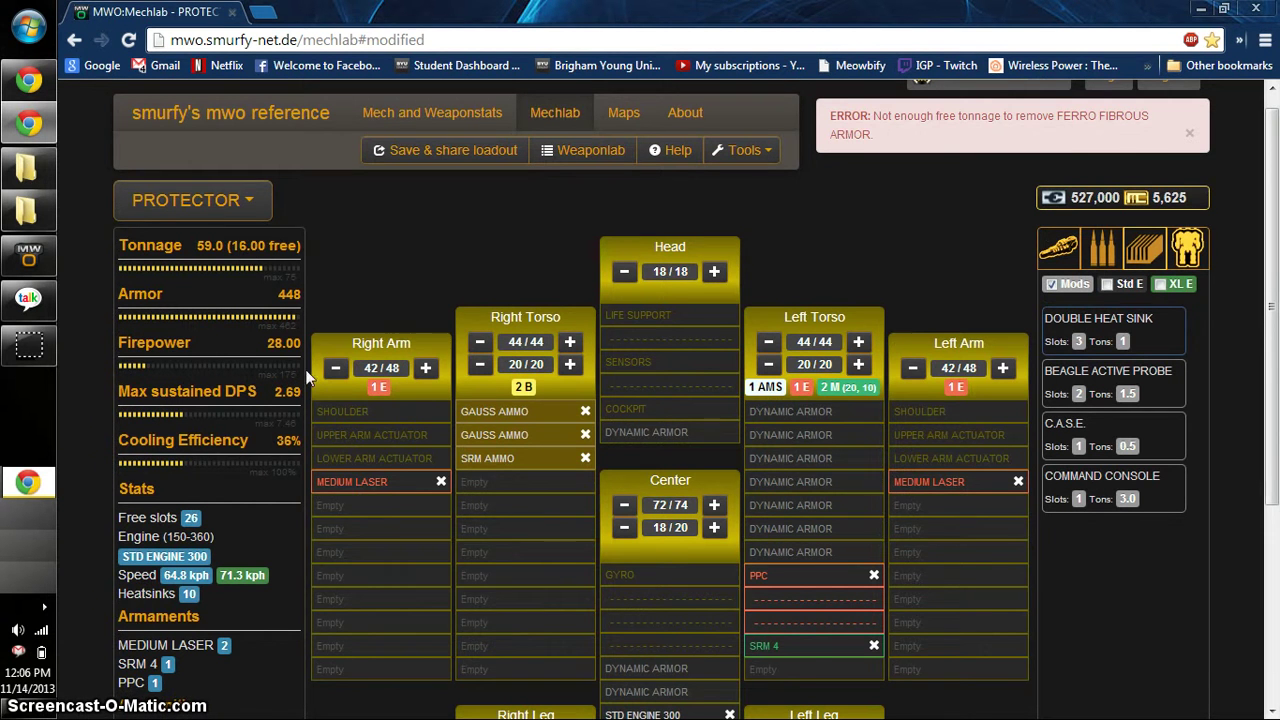
{"action": "scroll", "coordinate": [300, 390], "scroll_direction": "down", "scroll_amount": 3}
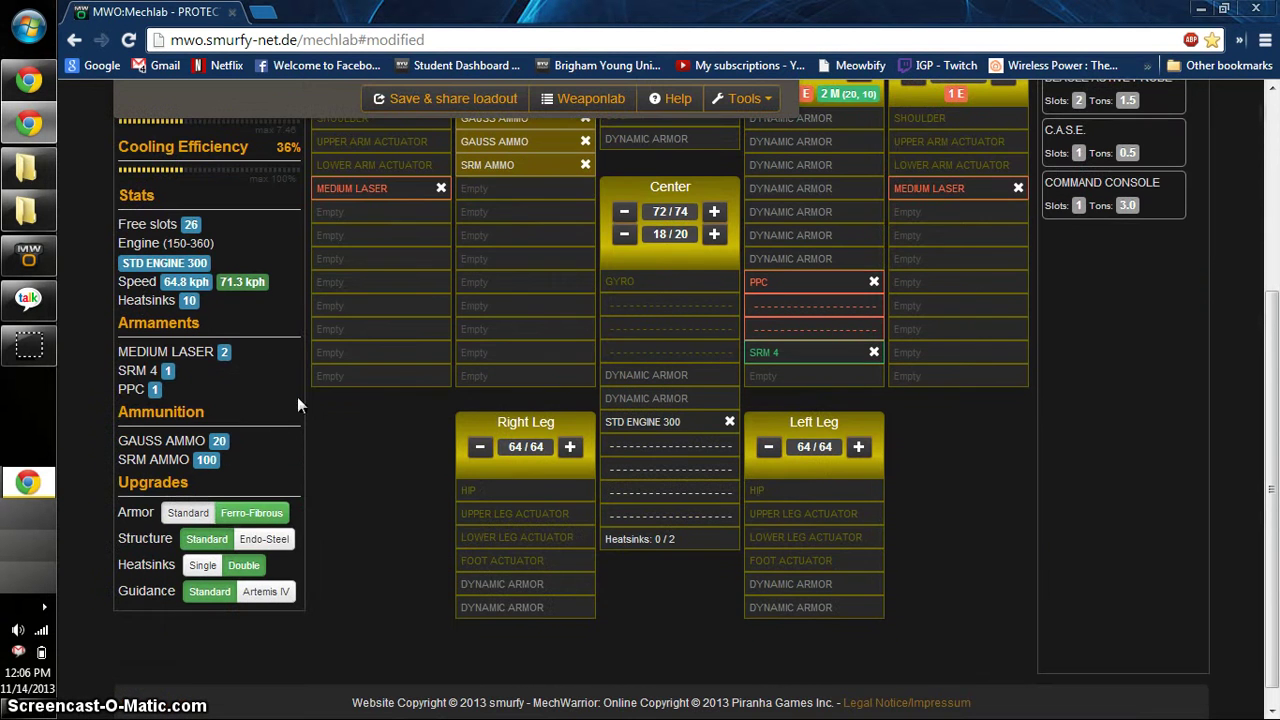
{"action": "left_click", "coordinate": [190, 513]}
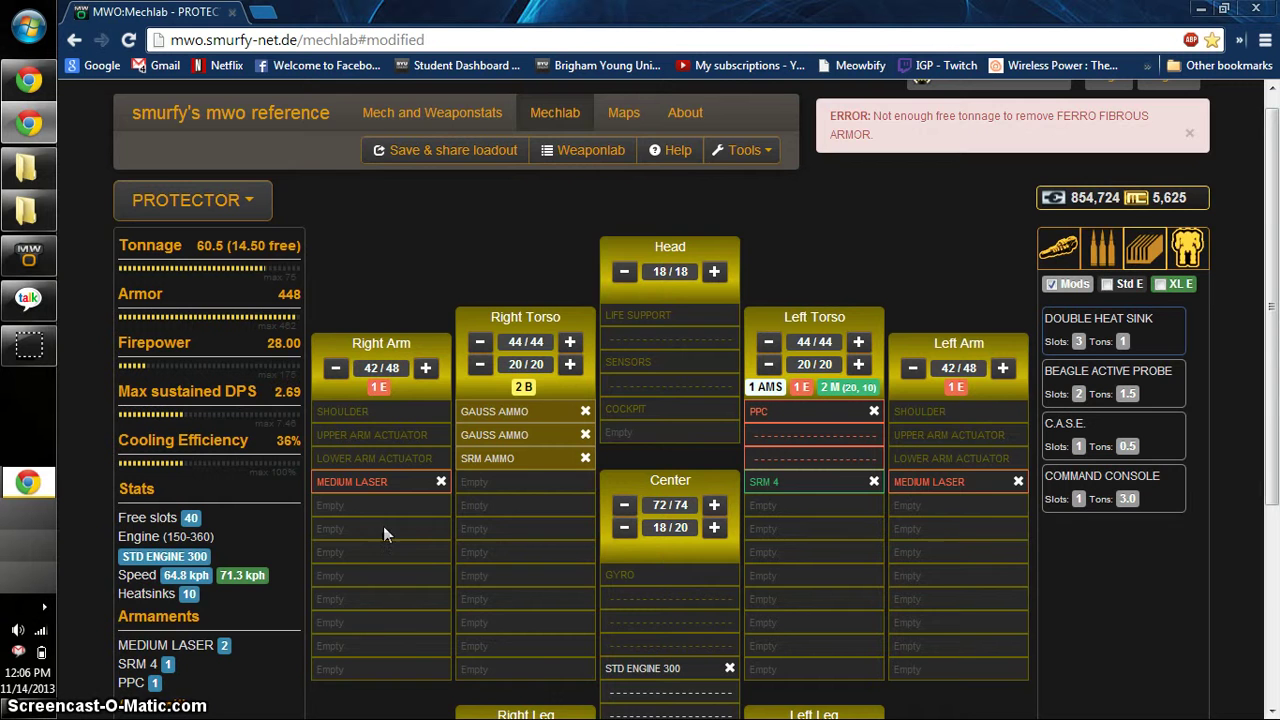
{"action": "scroll", "coordinate": [383, 526], "scroll_direction": "down", "scroll_amount": 2}
{"action": "scroll", "coordinate": [281, 590], "scroll_direction": "down", "scroll_amount": 2}
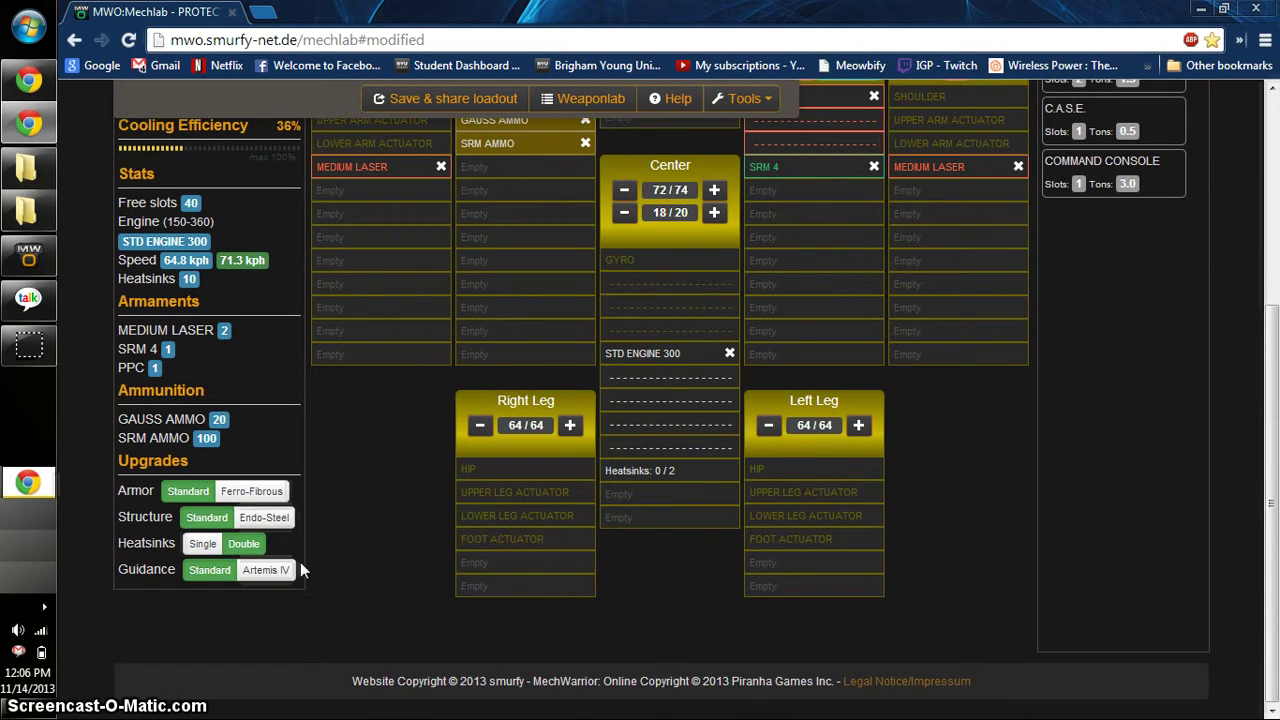
{"action": "left_click", "coordinate": [286, 520]}
{"action": "left_click", "coordinate": [290, 541]}
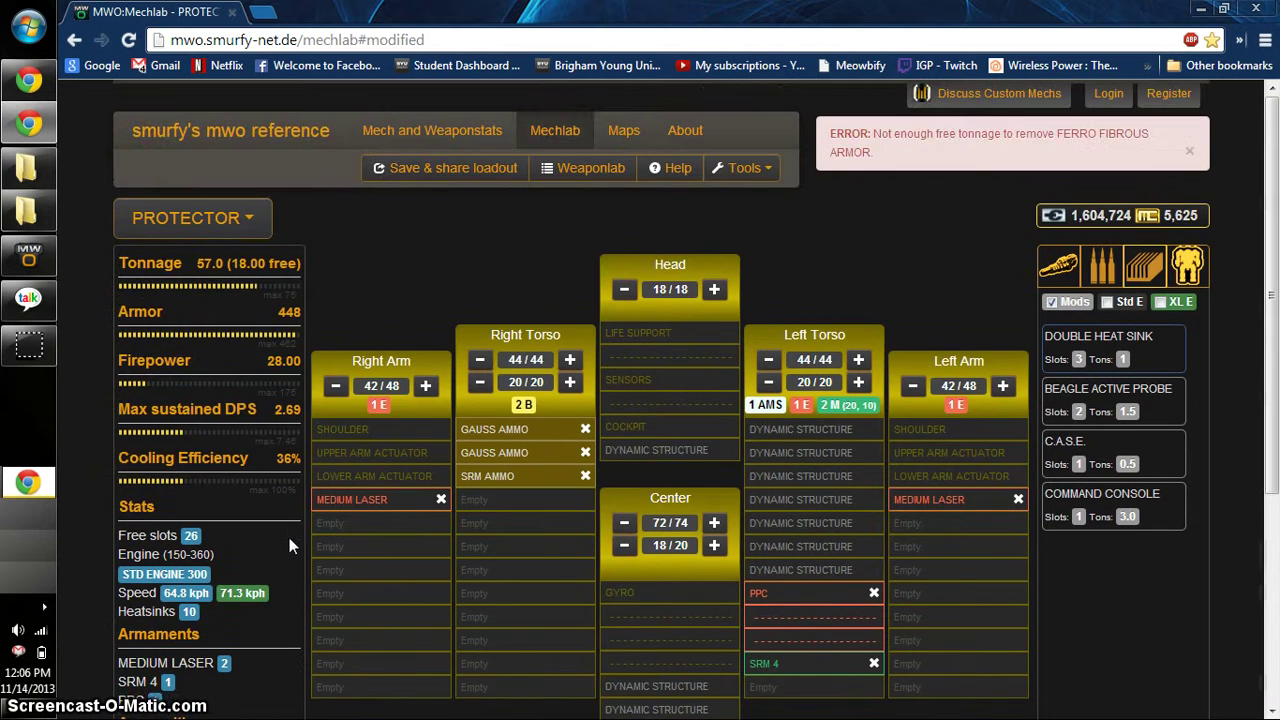
{"action": "scroll", "coordinate": [391, 478], "scroll_direction": "down", "scroll_amount": 5}
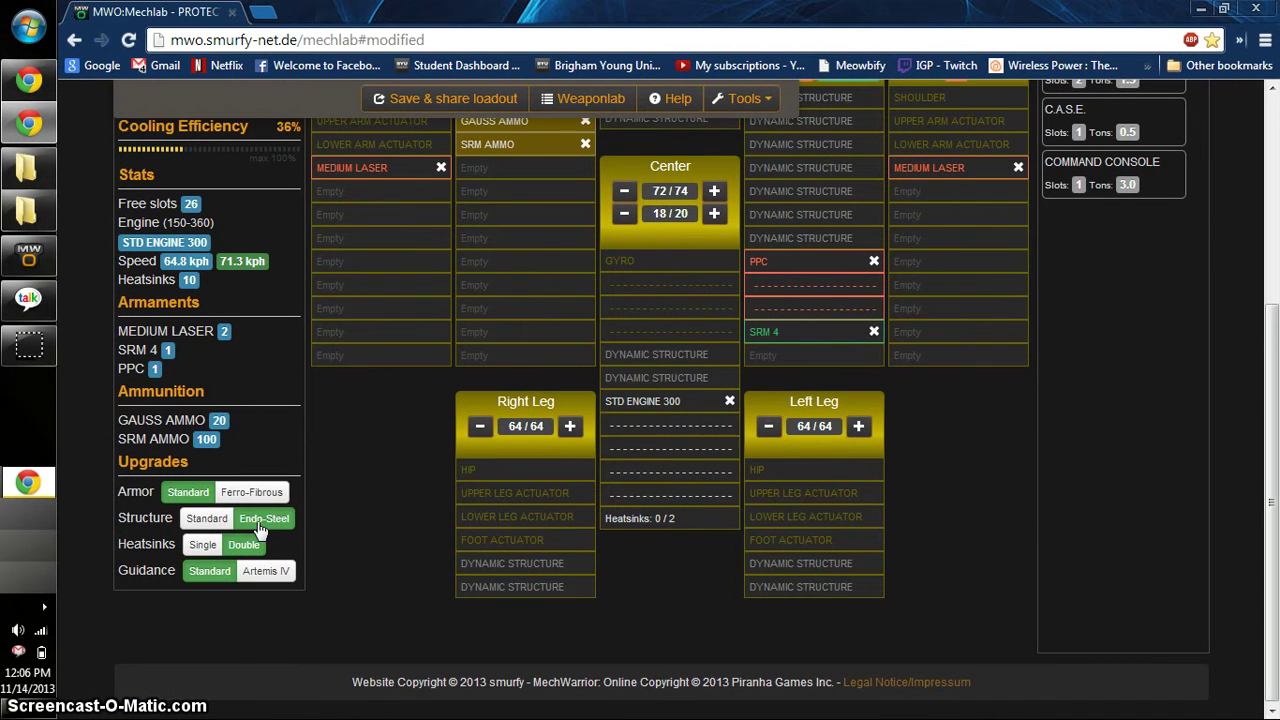
{"action": "scroll", "coordinate": [580, 565], "scroll_direction": "up", "scroll_amount": 5}
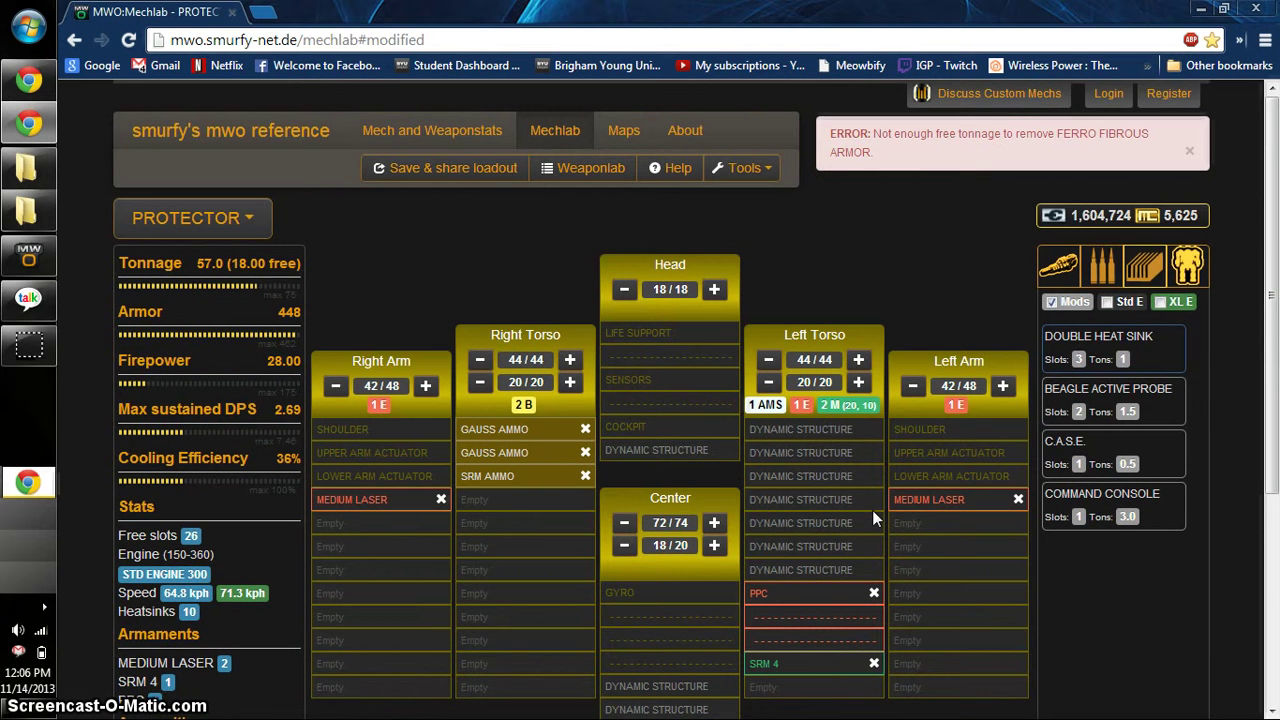
{"action": "left_click_drag", "start_coordinate": [794, 450], "coordinate": [763, 429]}
{"action": "left_click_drag", "start_coordinate": [828, 508], "coordinate": [835, 525]}
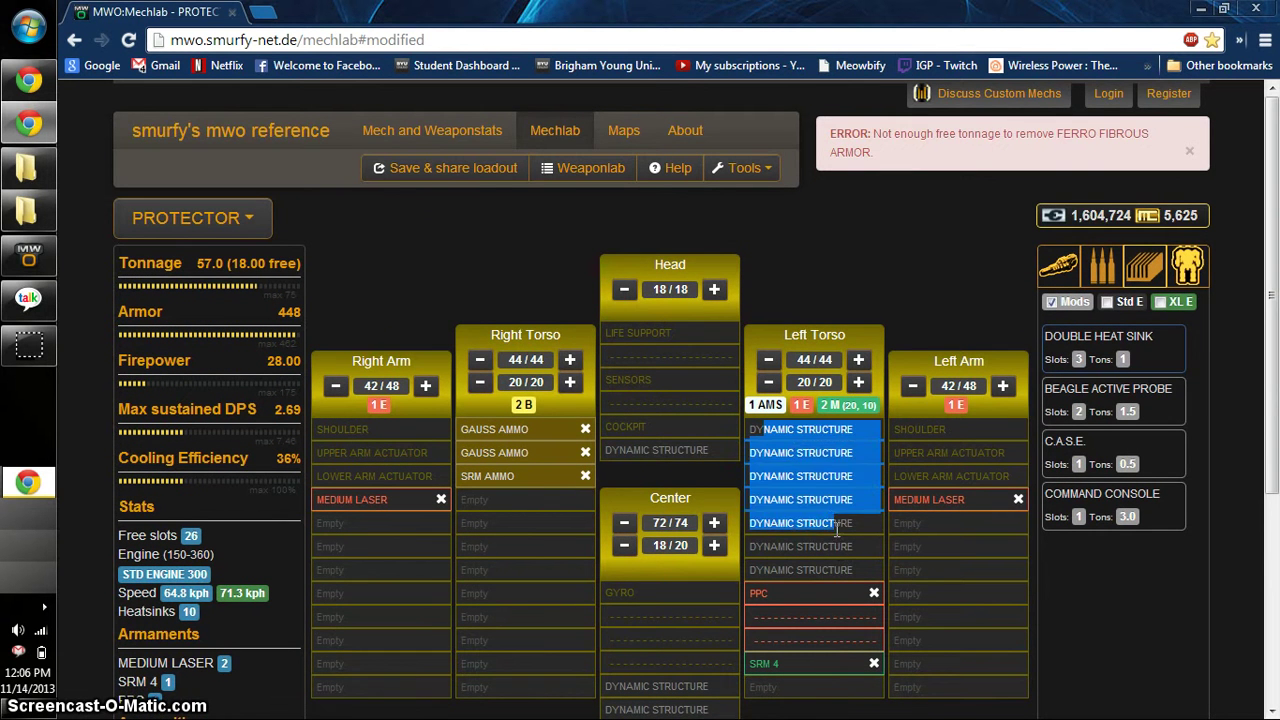
{"action": "left_click", "coordinate": [835, 525]}
{"action": "scroll", "coordinate": [835, 525], "scroll_direction": "down", "scroll_amount": 3}
{"action": "scroll", "coordinate": [600, 530], "scroll_direction": "up", "scroll_amount": 3}
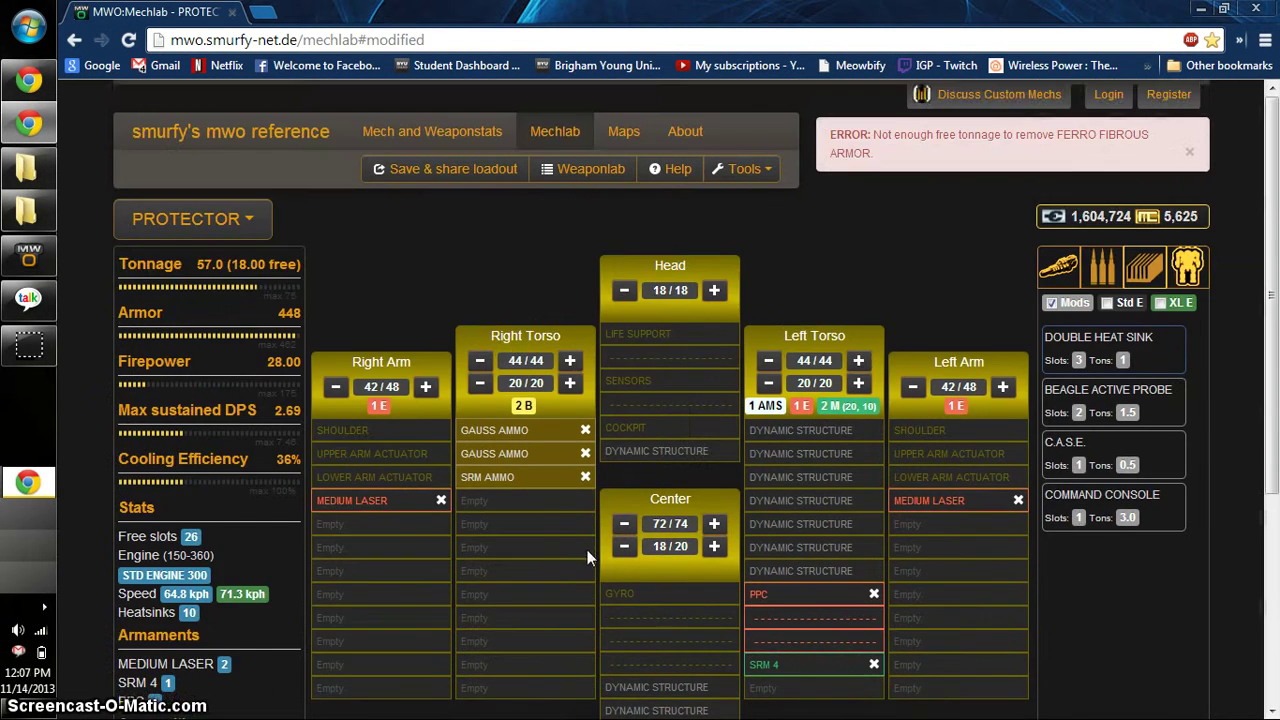
{"action": "scroll", "coordinate": [527, 547], "scroll_direction": "down", "scroll_amount": 5}
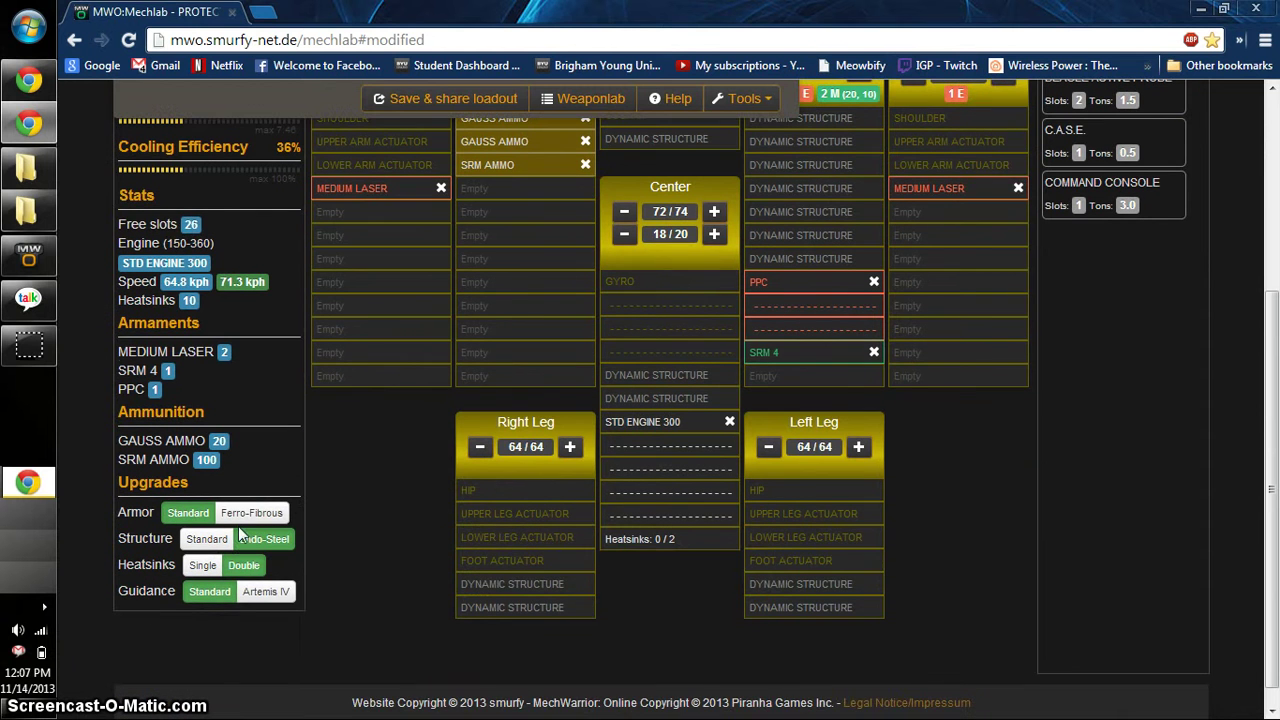
{"action": "left_click", "coordinate": [282, 513]}
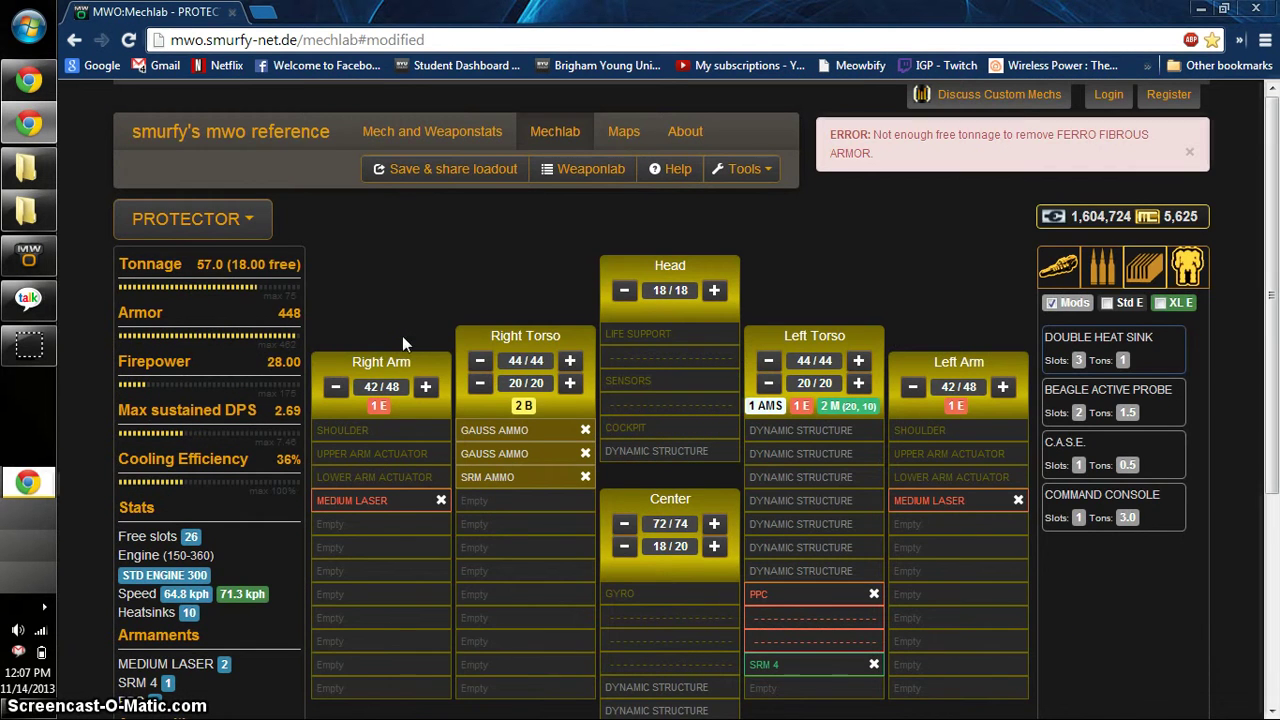
{"action": "scroll", "coordinate": [405, 340], "scroll_direction": "down", "scroll_amount": 3}
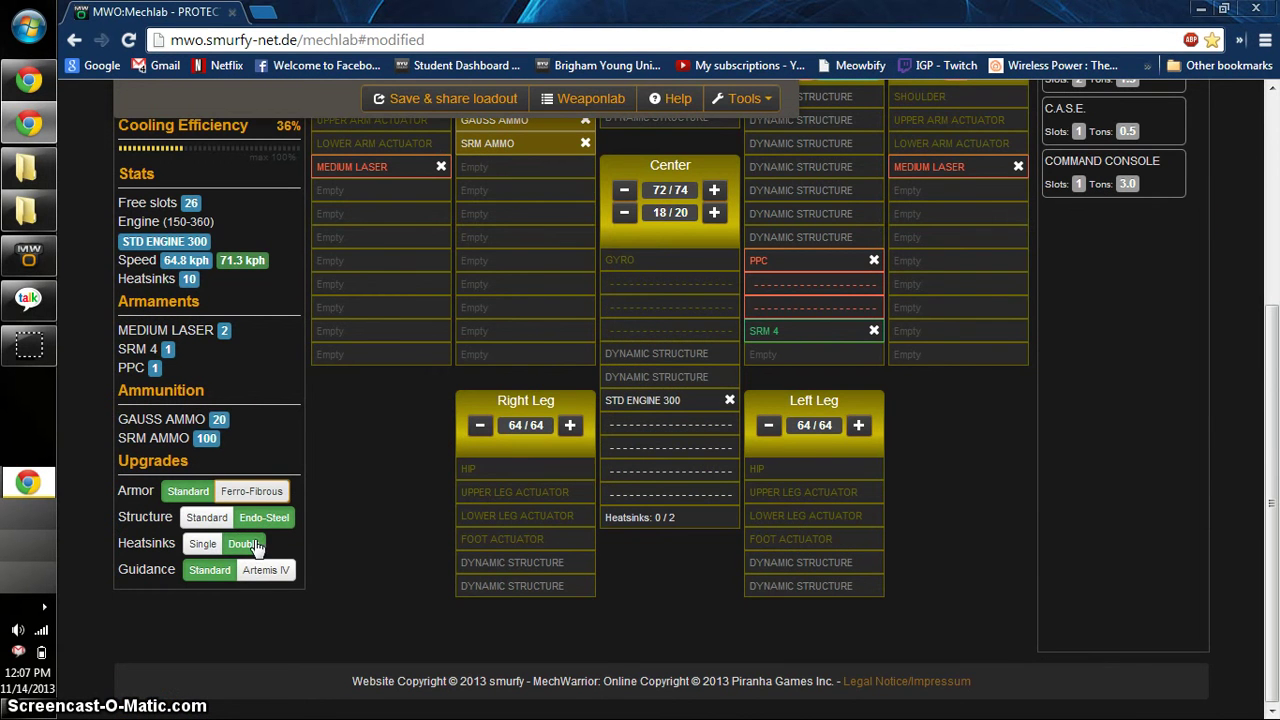
Step: Fit a double heat sink in the left torso, then switch to single heat sinks with a STD HEAT SINK there
{"action": "scroll", "coordinate": [505, 474], "scroll_direction": "up", "scroll_amount": 2}
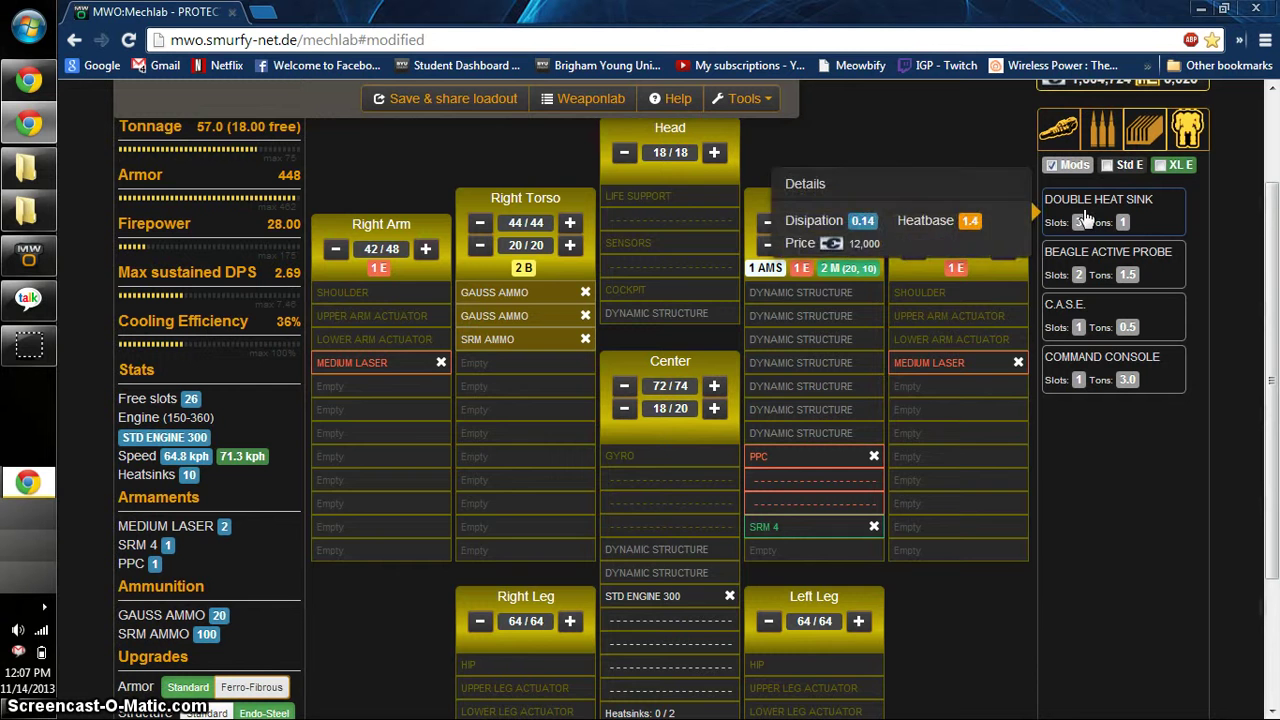
{"action": "left_click_drag", "start_coordinate": [1099, 199], "coordinate": [815, 470]}
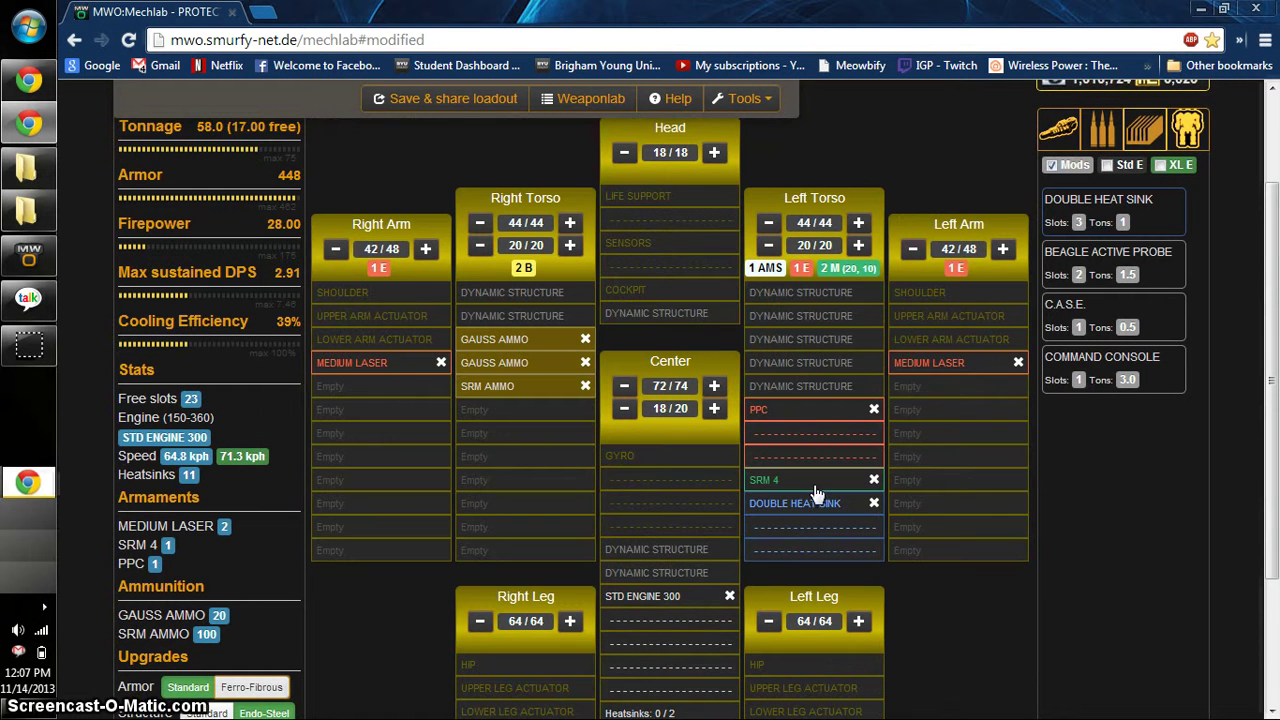
{"action": "scroll", "coordinate": [803, 560], "scroll_direction": "down", "scroll_amount": 2}
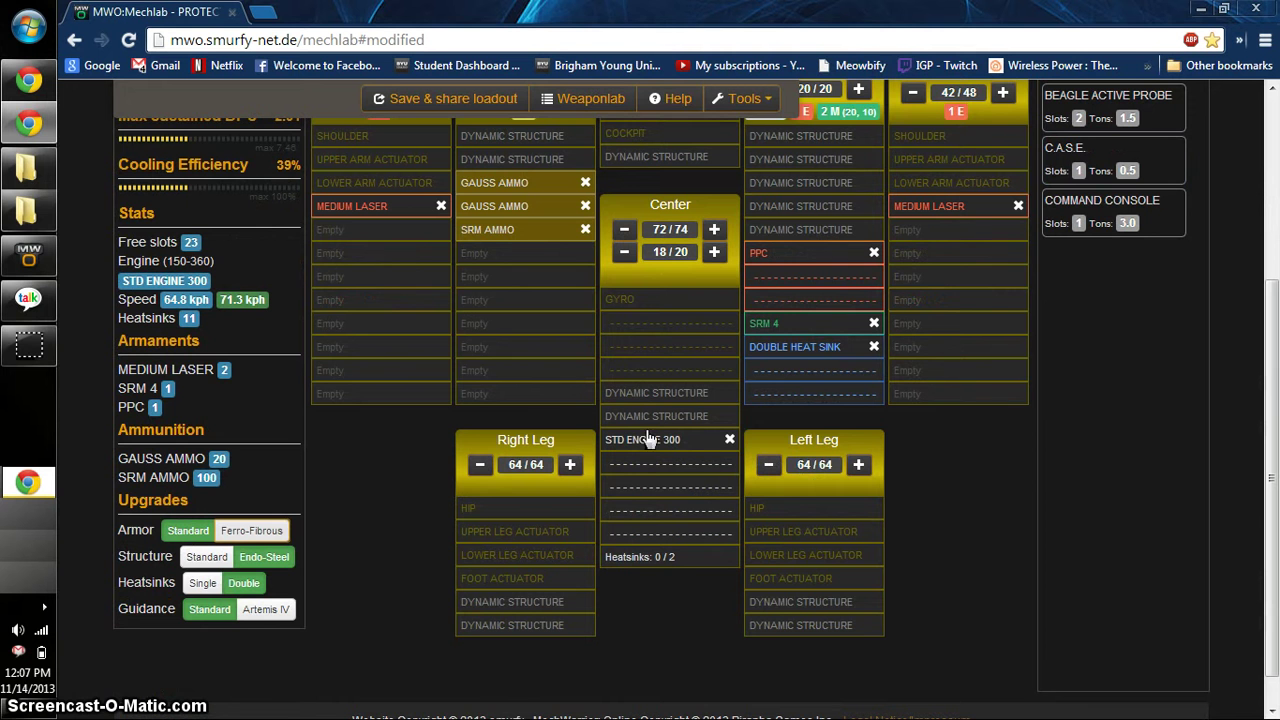
{"action": "left_click", "coordinate": [202, 583]}
{"action": "left_click_drag", "start_coordinate": [1086, 337], "coordinate": [830, 456]}
Step: Retry the armor upgrade and open the Weaponlab damage and heat analysis
{"action": "scroll", "coordinate": [795, 530], "scroll_direction": "down", "scroll_amount": 2}
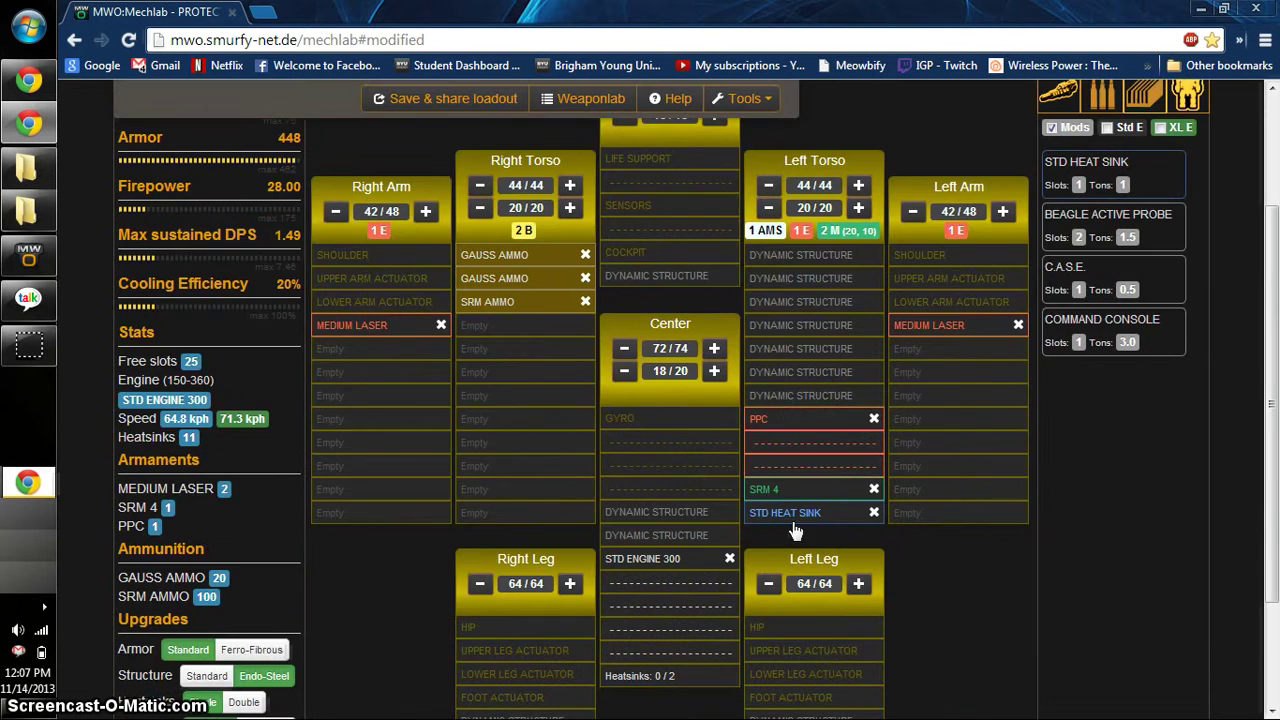
{"action": "scroll", "coordinate": [403, 440], "scroll_direction": "up", "scroll_amount": 2}
{"action": "scroll", "coordinate": [352, 444], "scroll_direction": "down", "scroll_amount": 2}
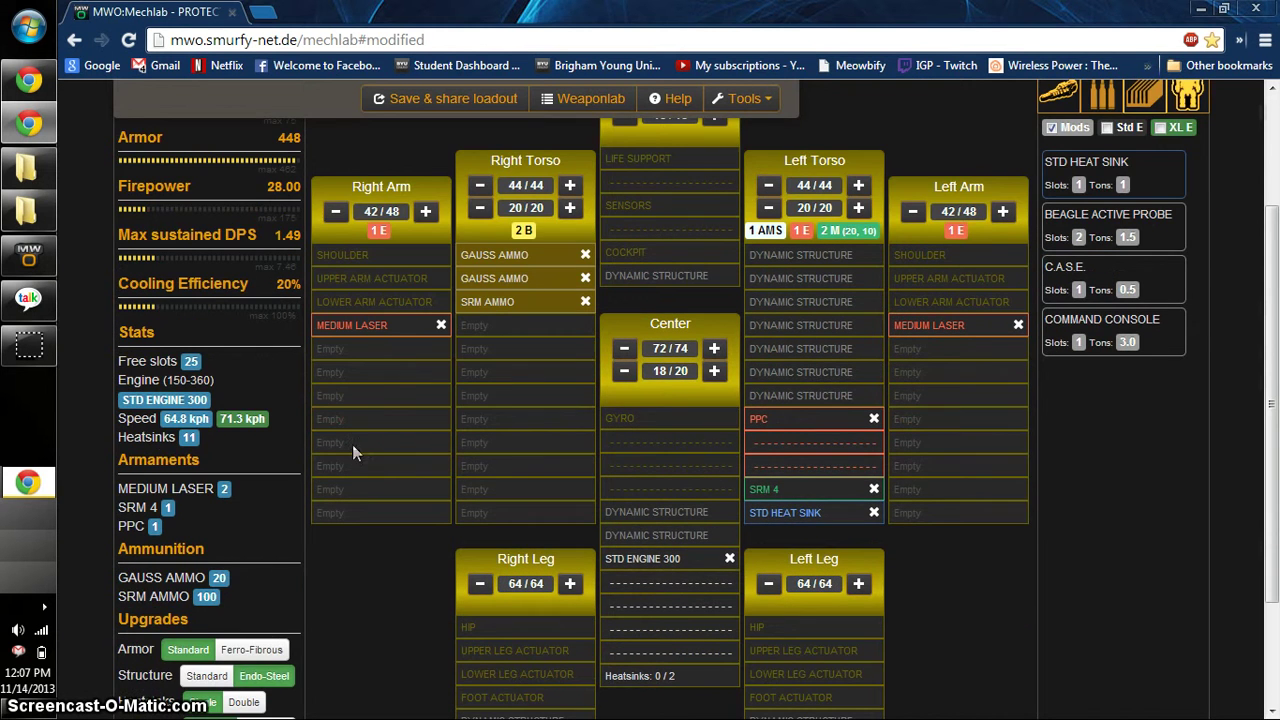
{"action": "scroll", "coordinate": [270, 378], "scroll_direction": "down", "scroll_amount": 2}
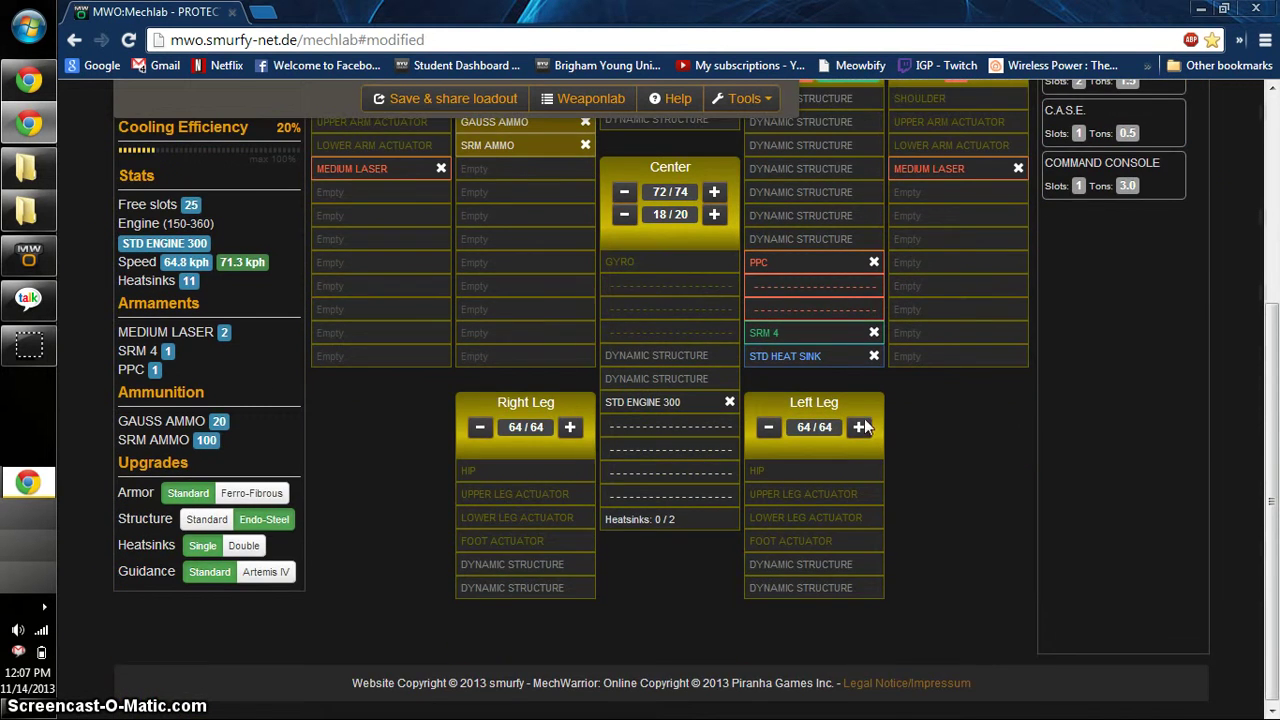
{"action": "left_click", "coordinate": [861, 427]}
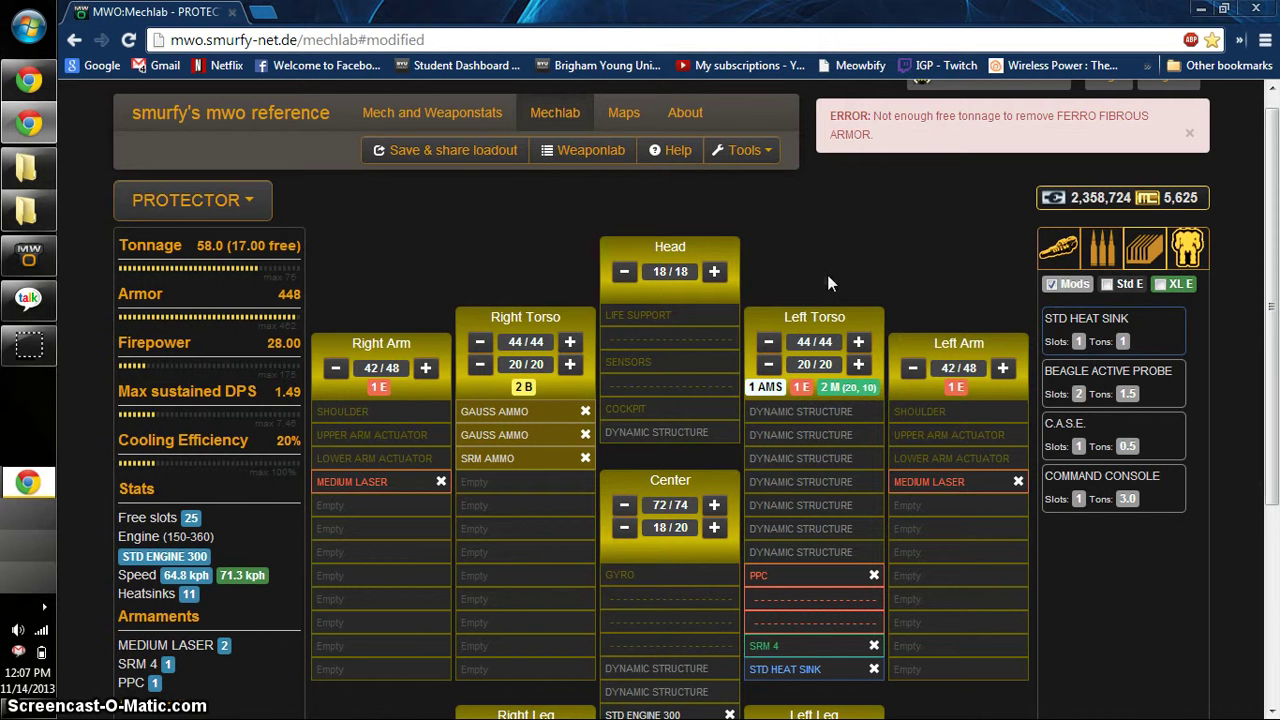
{"action": "left_click", "coordinate": [585, 155]}
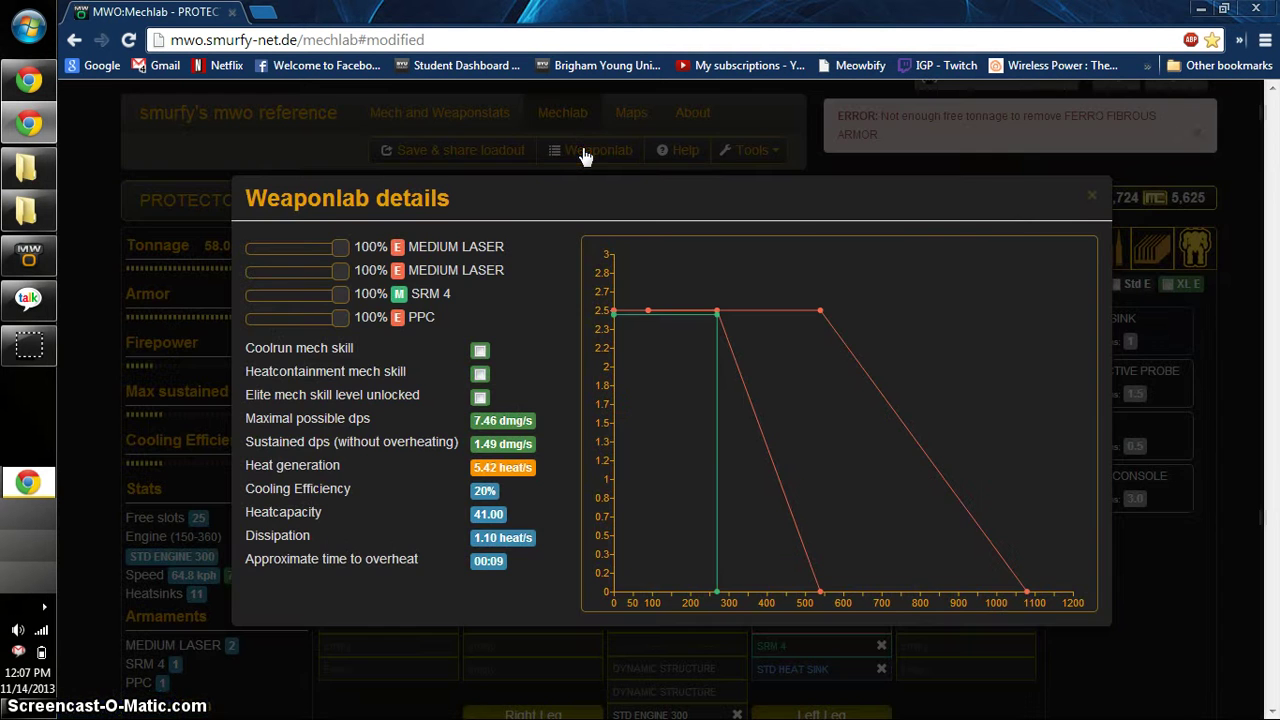
Step: Mount an AC/5 in the right torso and reopen Weaponlab: 10.79 dmg/s maximum, overheating in 8 seconds
{"action": "left_click", "coordinate": [1089, 197]}
{"action": "left_click", "coordinate": [1100, 245]}
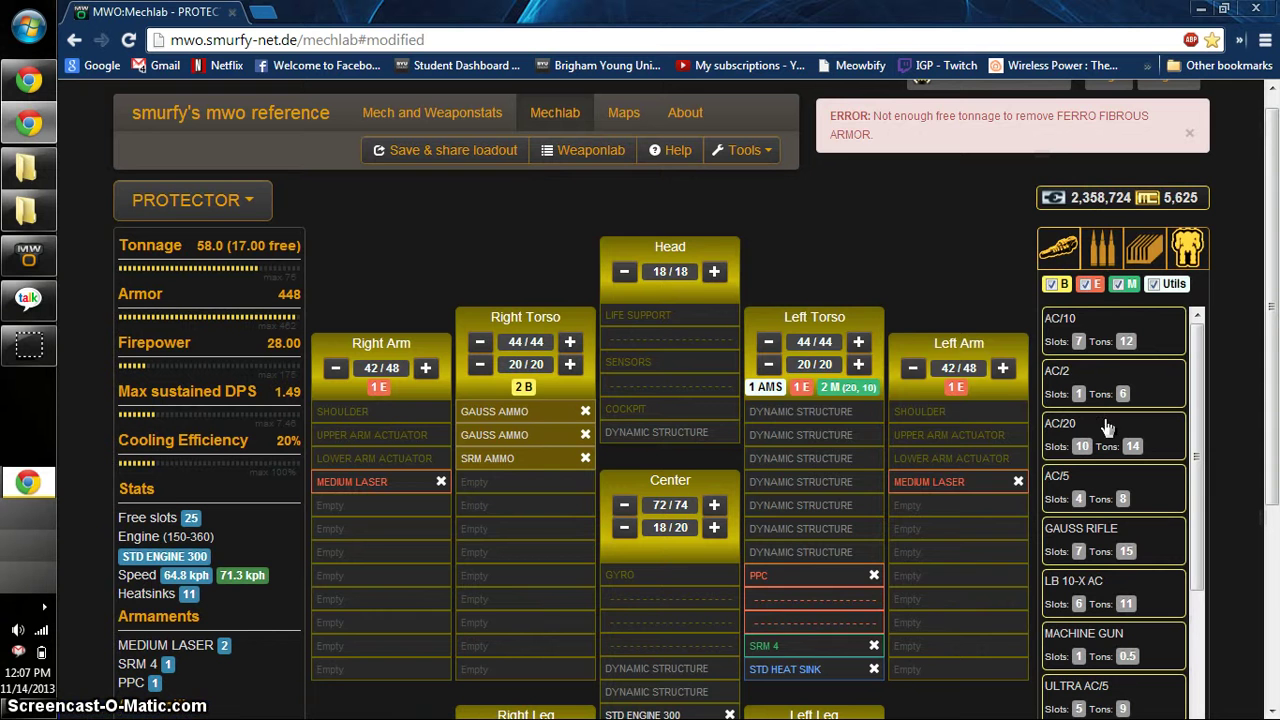
{"action": "left_click_drag", "start_coordinate": [1108, 520], "coordinate": [528, 550]}
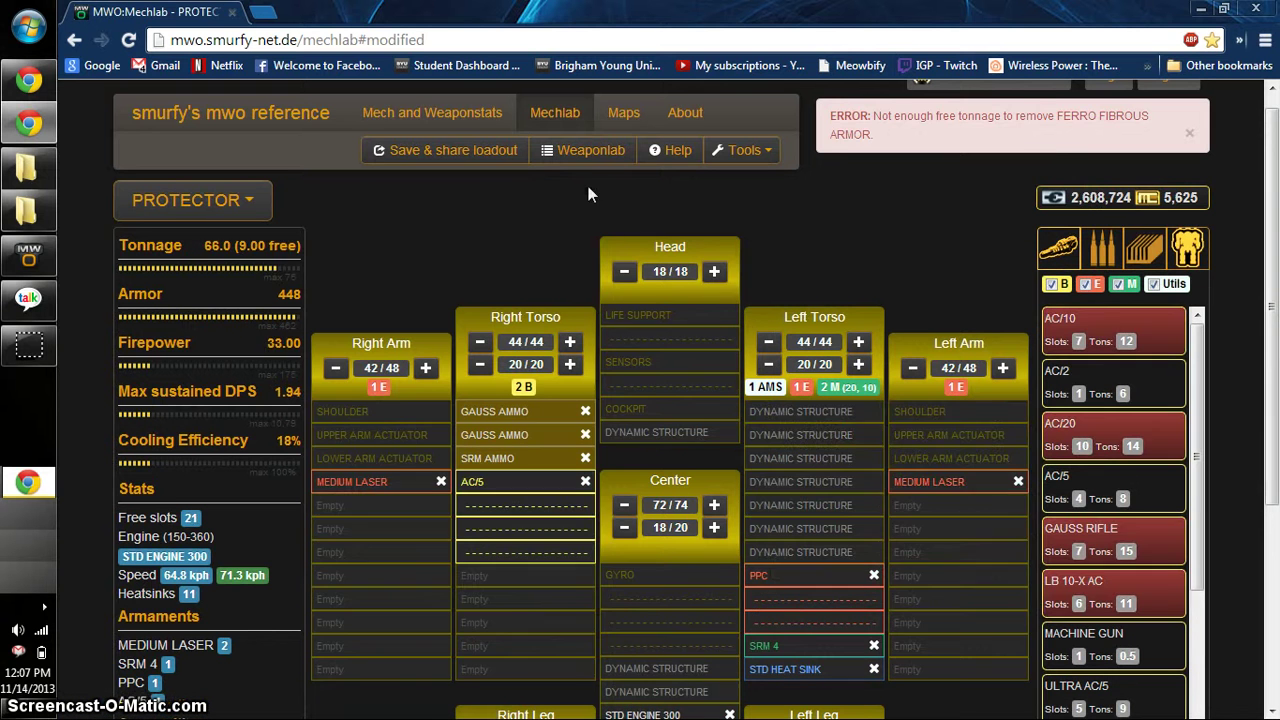
{"action": "left_click", "coordinate": [591, 152]}
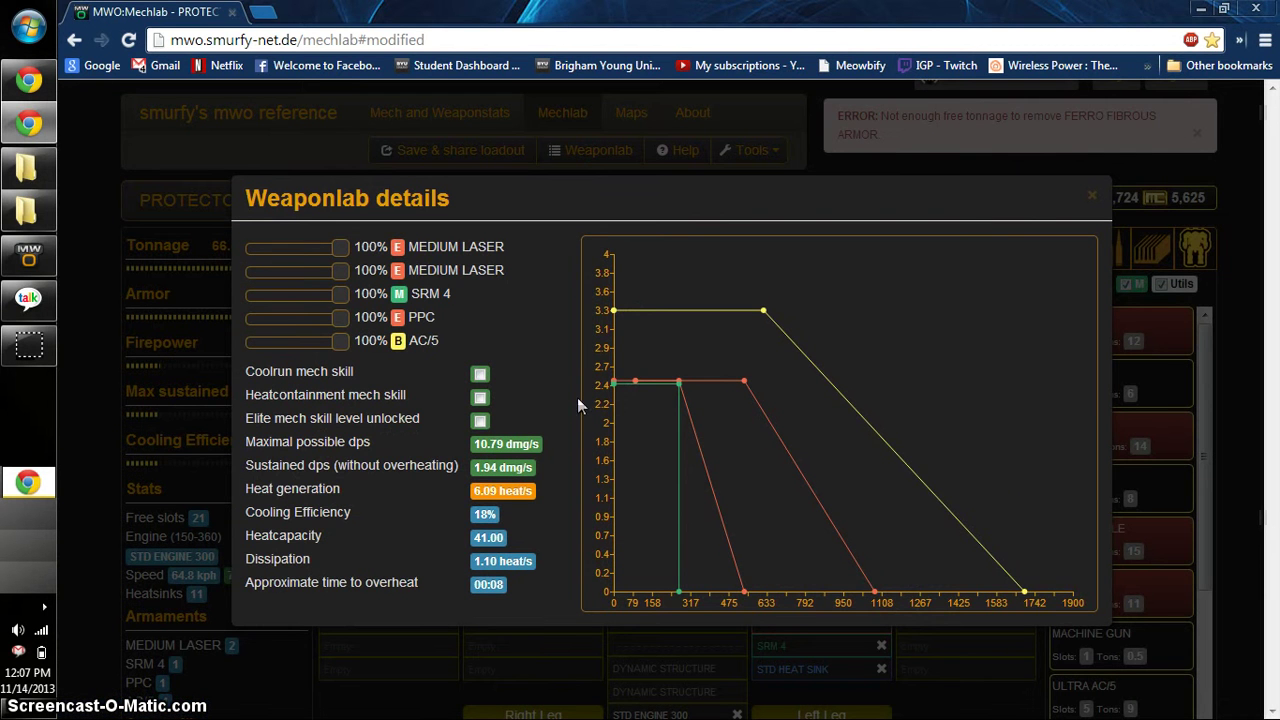
{"action": "double_click", "coordinate": [604, 310]}
{"action": "left_click", "coordinate": [634, 318]}
Step: Leave Coolrun, Heatcontainment and Elite mech skills all checked, giving 2.16 sustained dps
{"action": "left_click", "coordinate": [481, 374]}
{"action": "left_click", "coordinate": [480, 397]}
{"action": "left_click", "coordinate": [480, 398]}
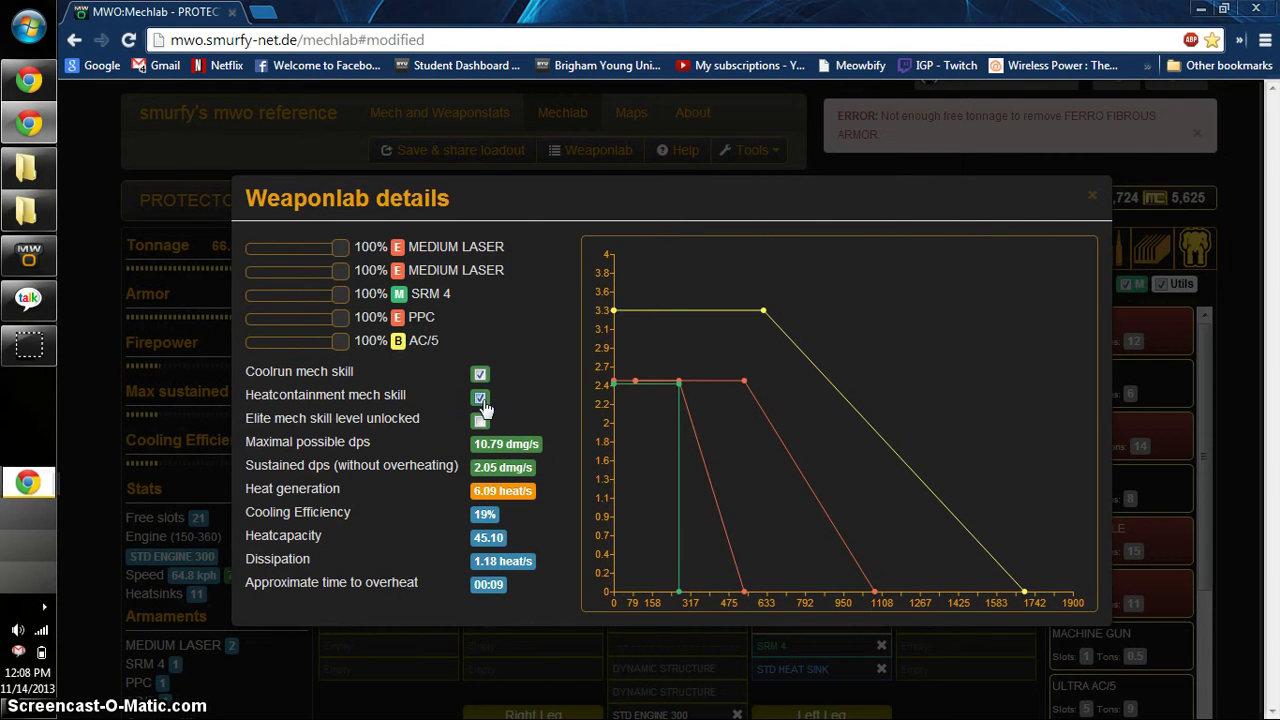
{"action": "left_click", "coordinate": [480, 374]}
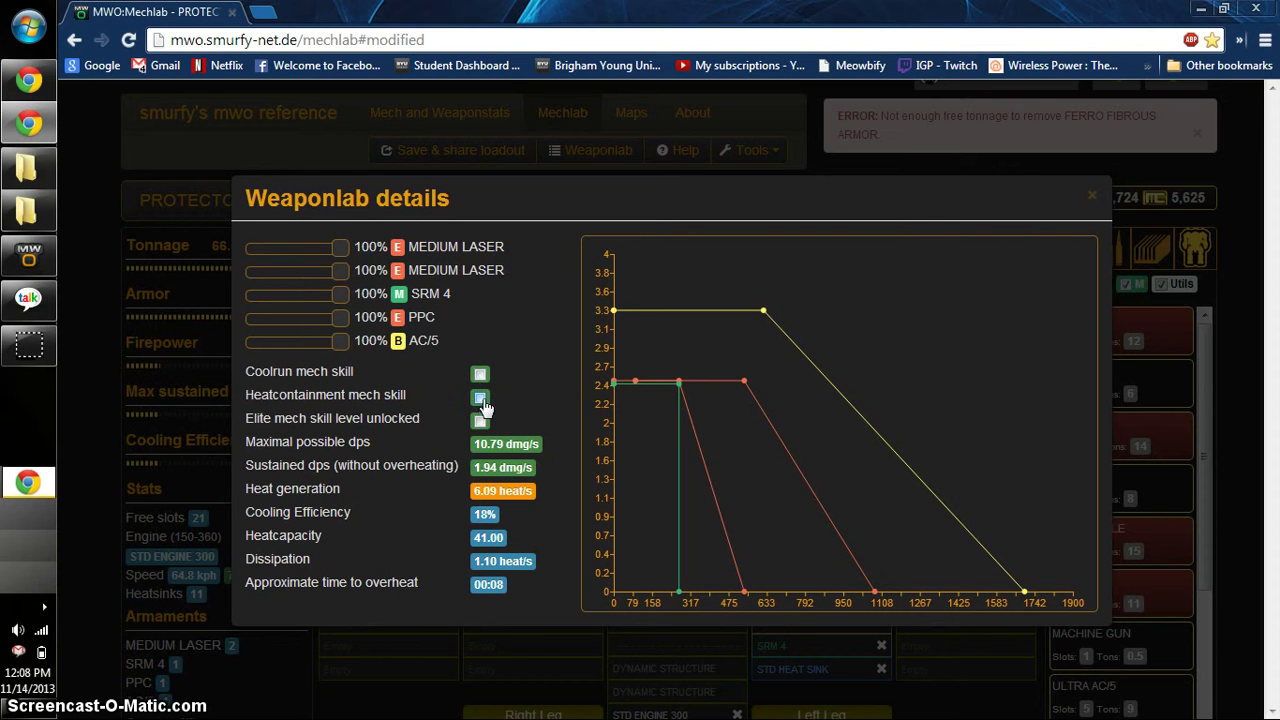
{"action": "left_click", "coordinate": [480, 398]}
{"action": "left_click", "coordinate": [481, 423]}
{"action": "left_click", "coordinate": [481, 422]}
{"action": "left_click", "coordinate": [480, 375]}
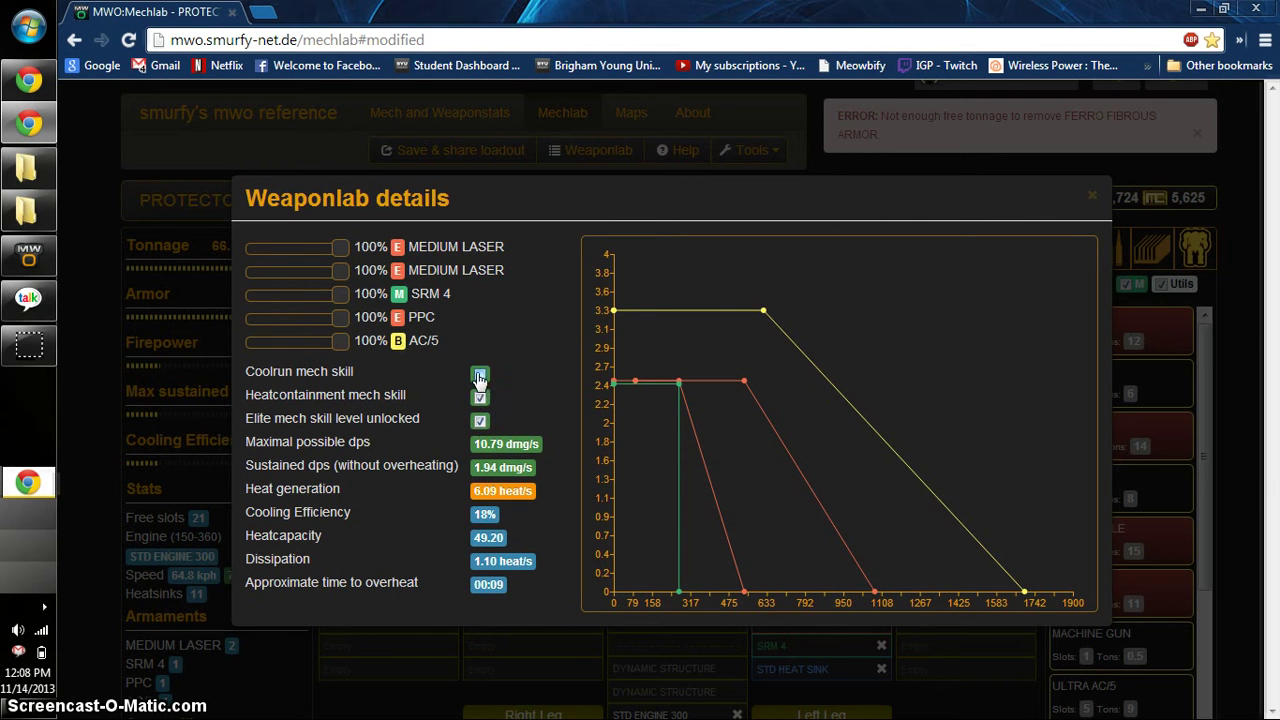
Step: Close the Weaponlab details and look over the Protector loadout now carrying the AC/5
{"action": "left_click", "coordinate": [1093, 197]}
{"action": "scroll", "coordinate": [690, 435], "scroll_direction": "down", "scroll_amount": 5}
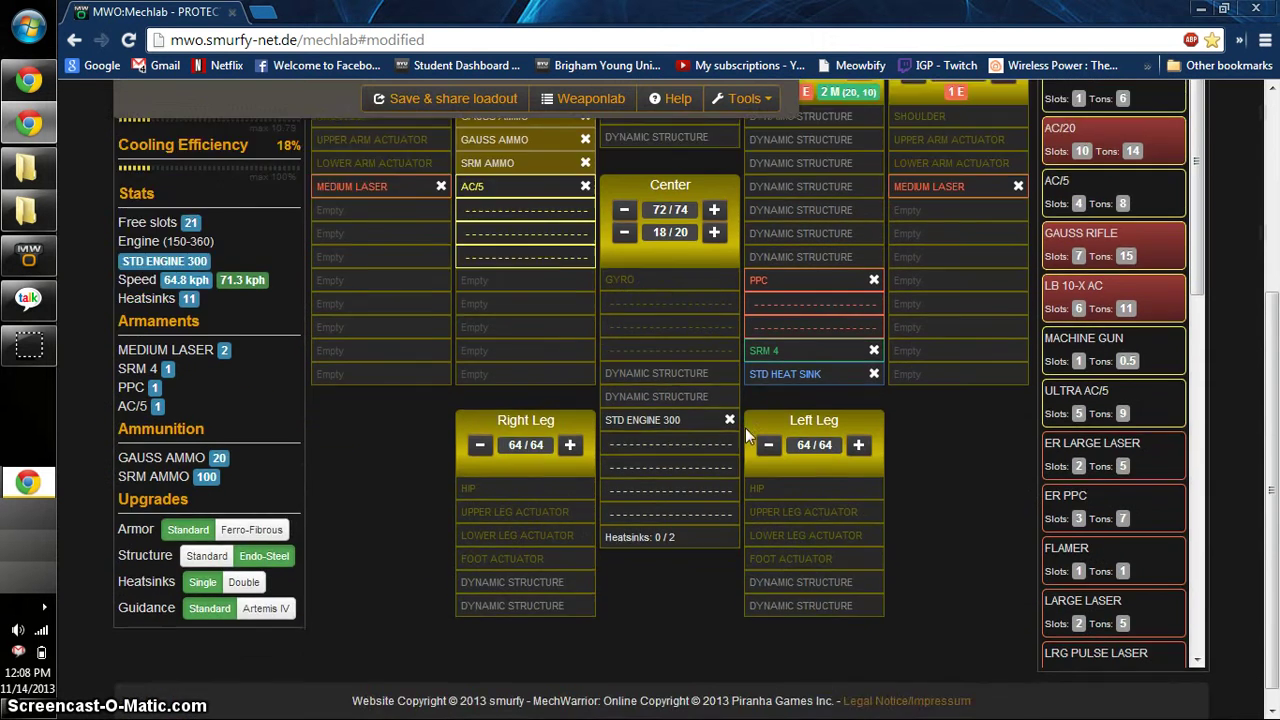
{"action": "scroll", "coordinate": [745, 427], "scroll_direction": "up", "scroll_amount": 3}
{"action": "scroll", "coordinate": [751, 414], "scroll_direction": "down", "scroll_amount": 1}
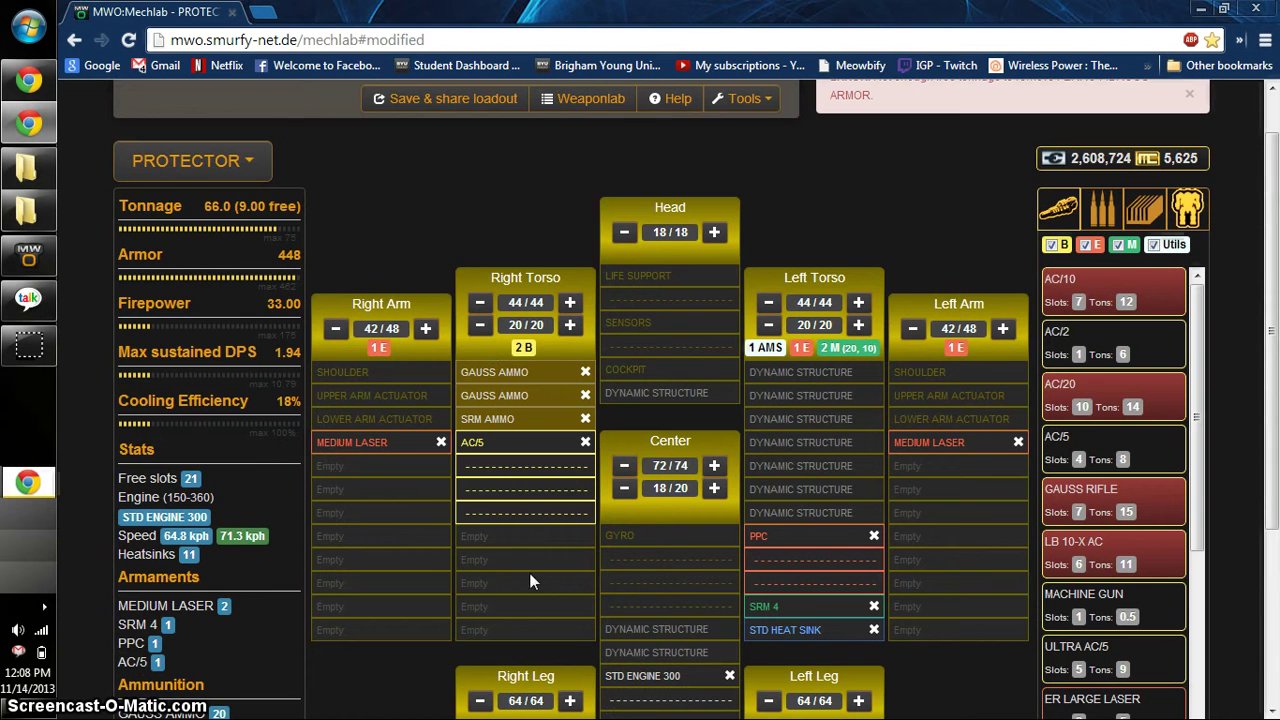
Step: Try changing the Protector's armor upgrade type in the upgrades section
{"action": "scroll", "coordinate": [975, 520], "scroll_direction": "down", "scroll_amount": 3}
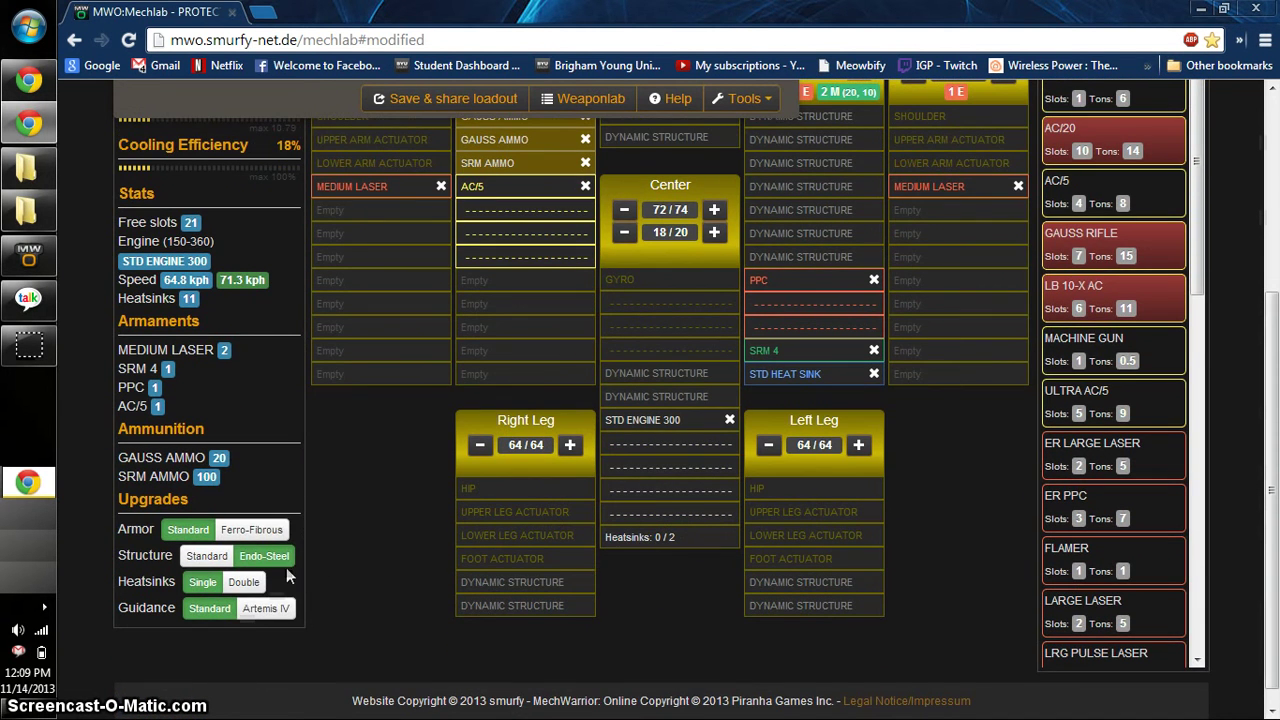
{"action": "left_click", "coordinate": [286, 567]}
{"action": "scroll", "coordinate": [468, 521], "scroll_direction": "up", "scroll_amount": 3}
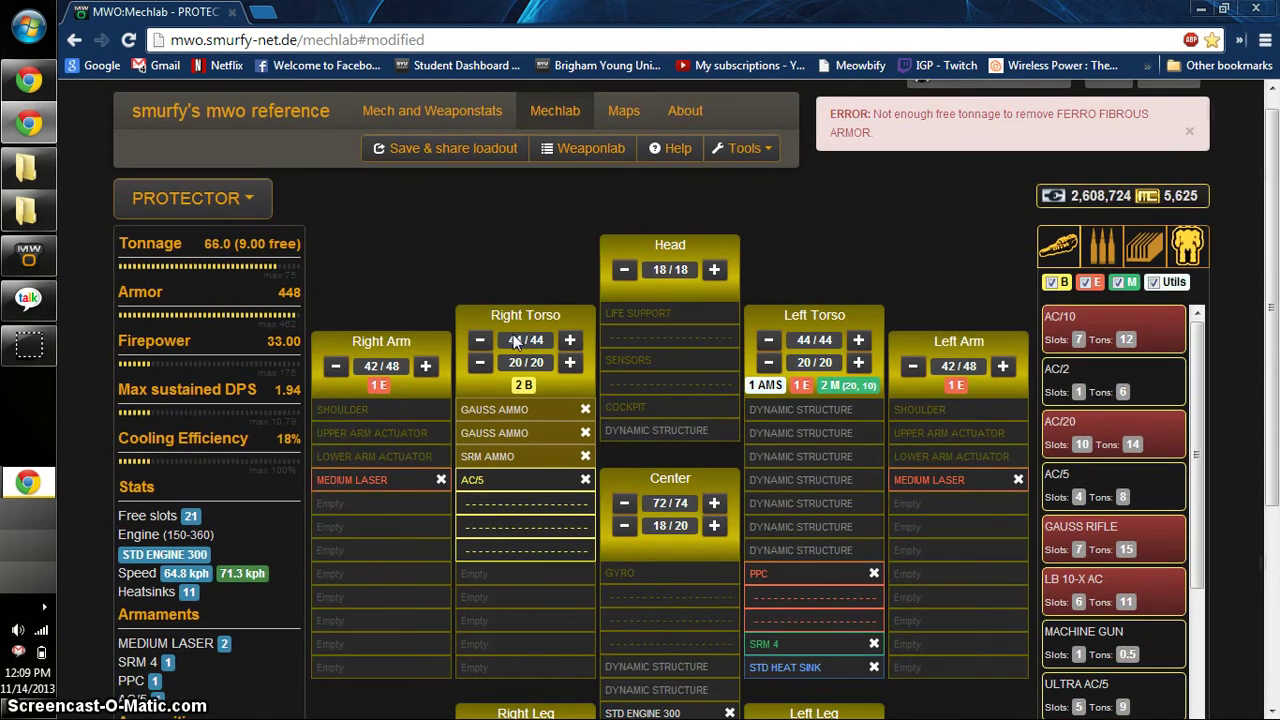